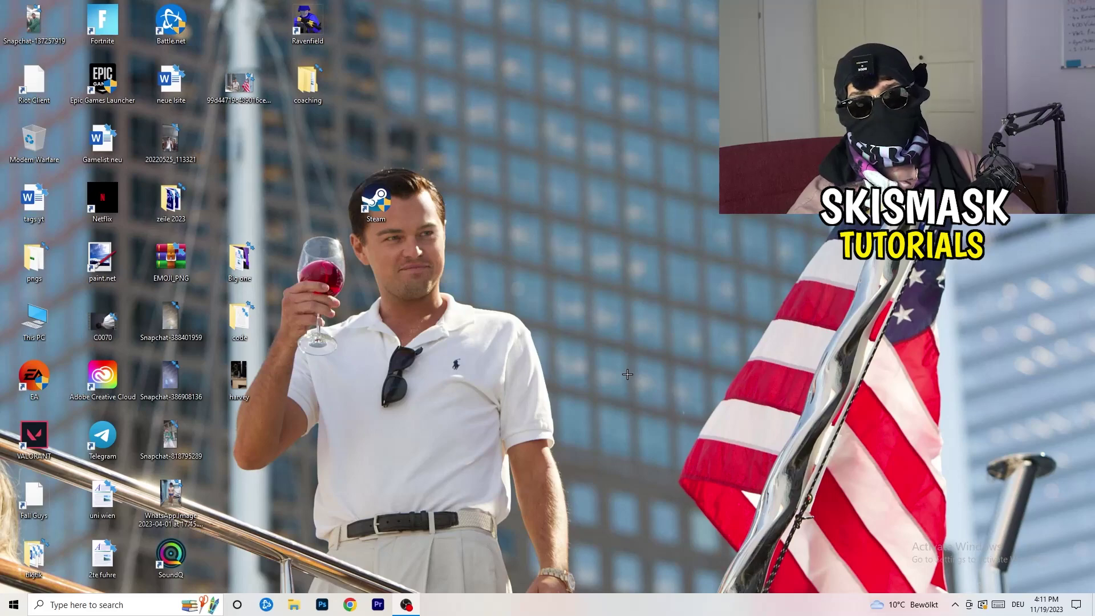
# Step: Launch NVIDIA Control Panel from the desktop right-click menu
pyautogui.rightClick(537, 251)
pyautogui.rightClick(625, 183)
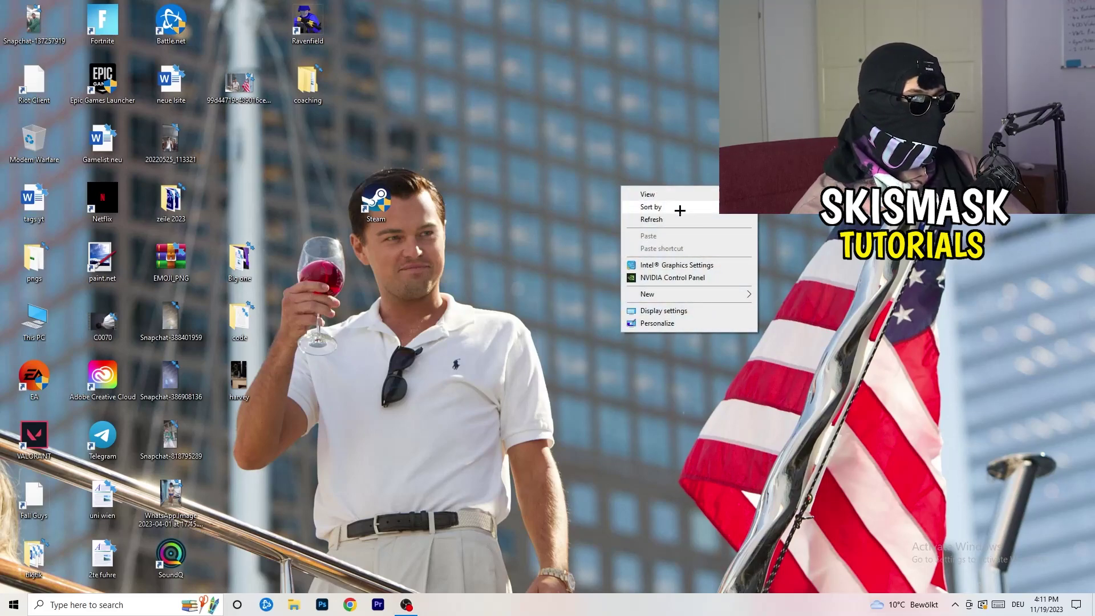
pyautogui.click(685, 275)
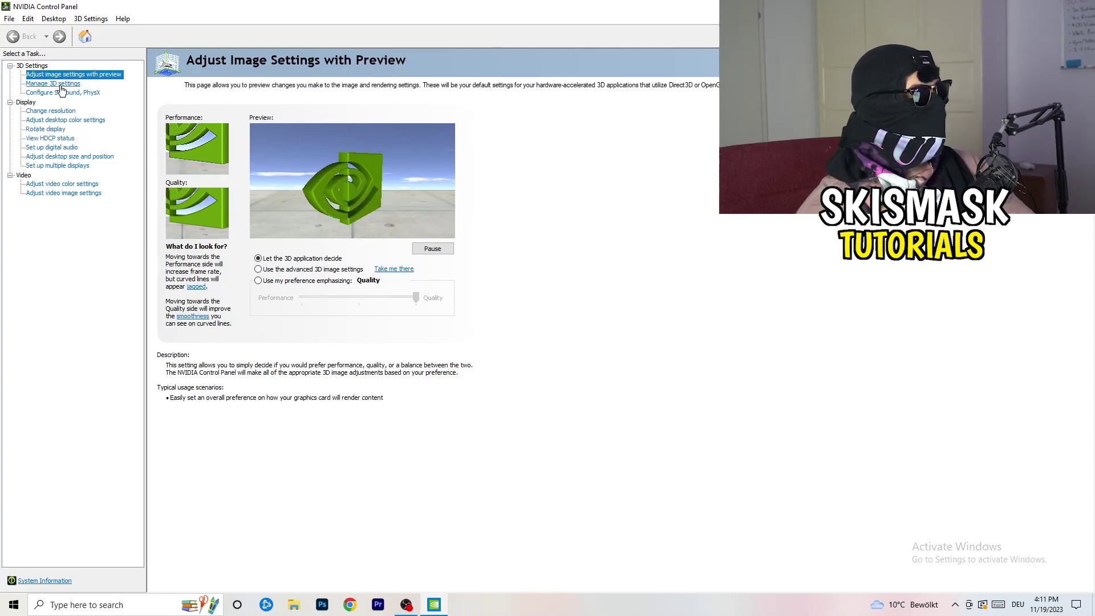
# Step: View Display > Change resolution, showing native 1080p at 60Hz
pyautogui.click(42, 111)
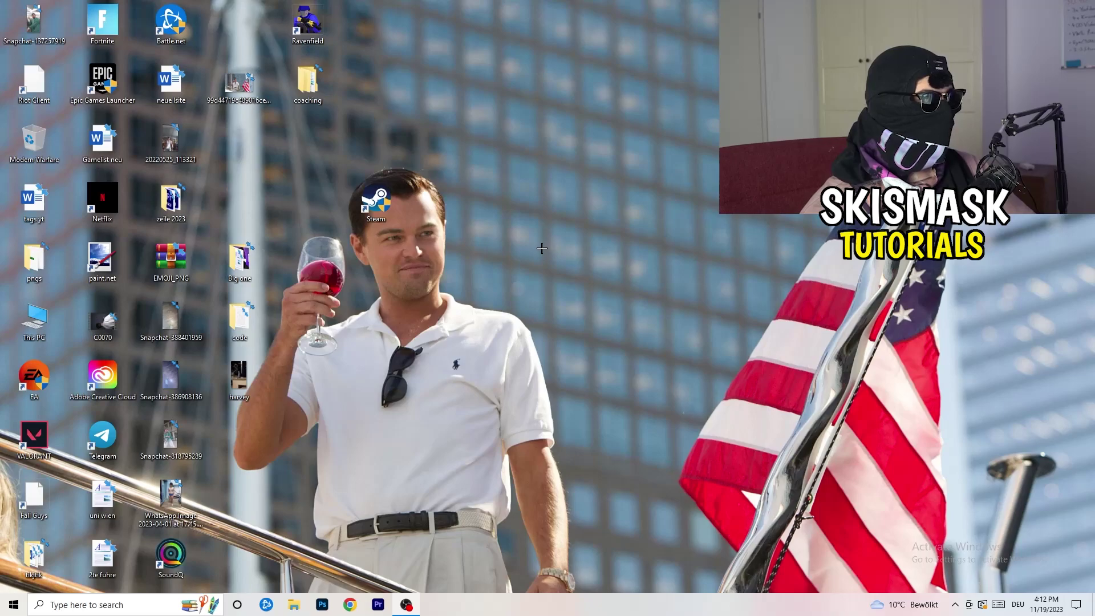
# Step: Open Windows Settings to the System Display page
pyautogui.click(13, 603)
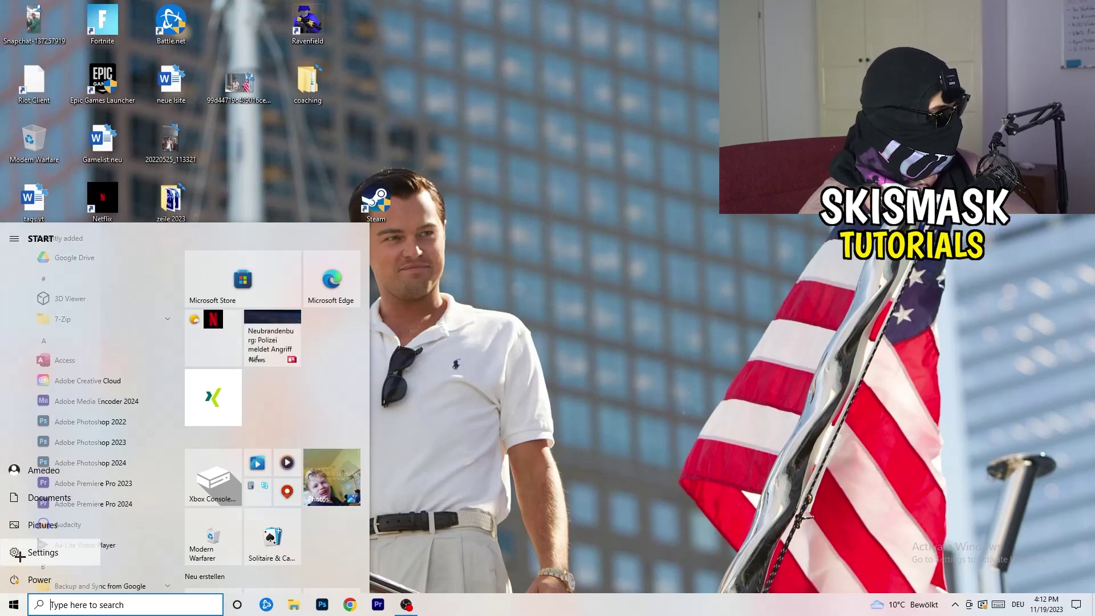
pyautogui.click(35, 552)
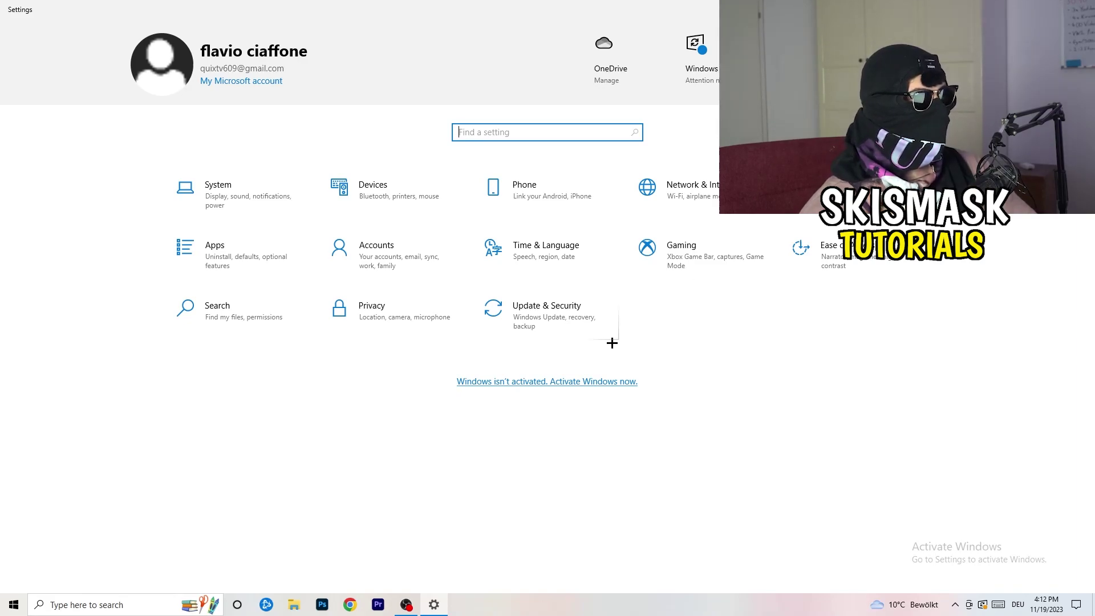
pyautogui.click(268, 196)
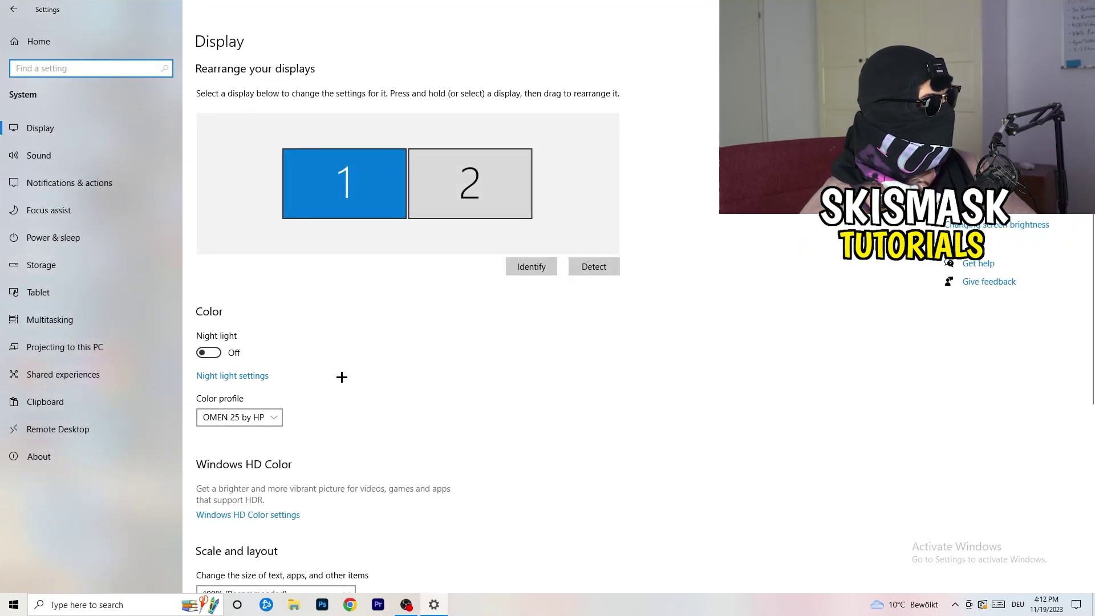
pyautogui.click(345, 51)
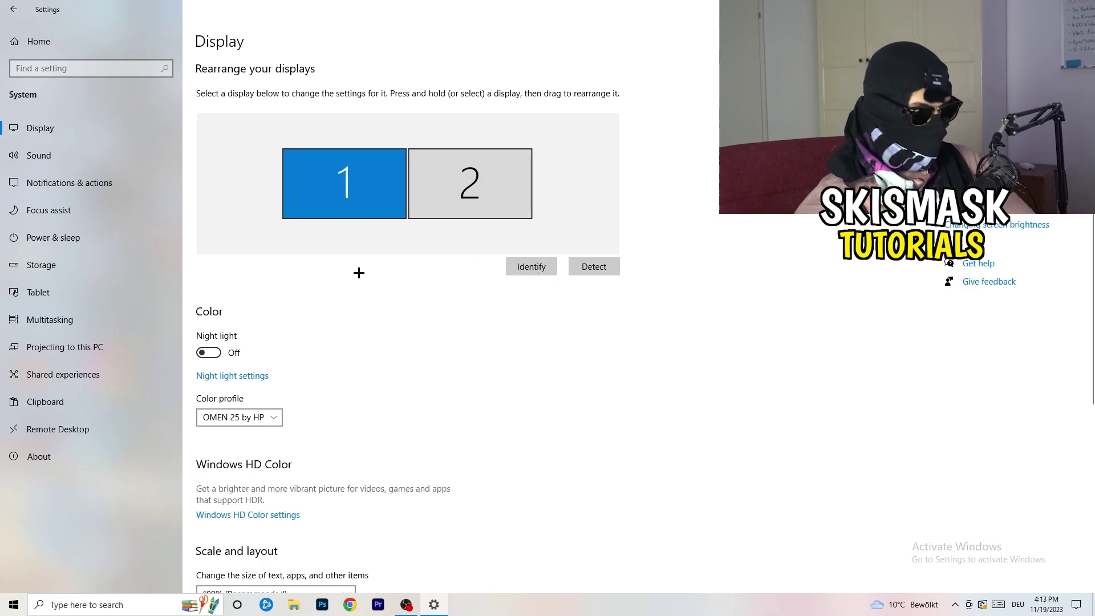
pyautogui.scroll(-3, 358, 272)
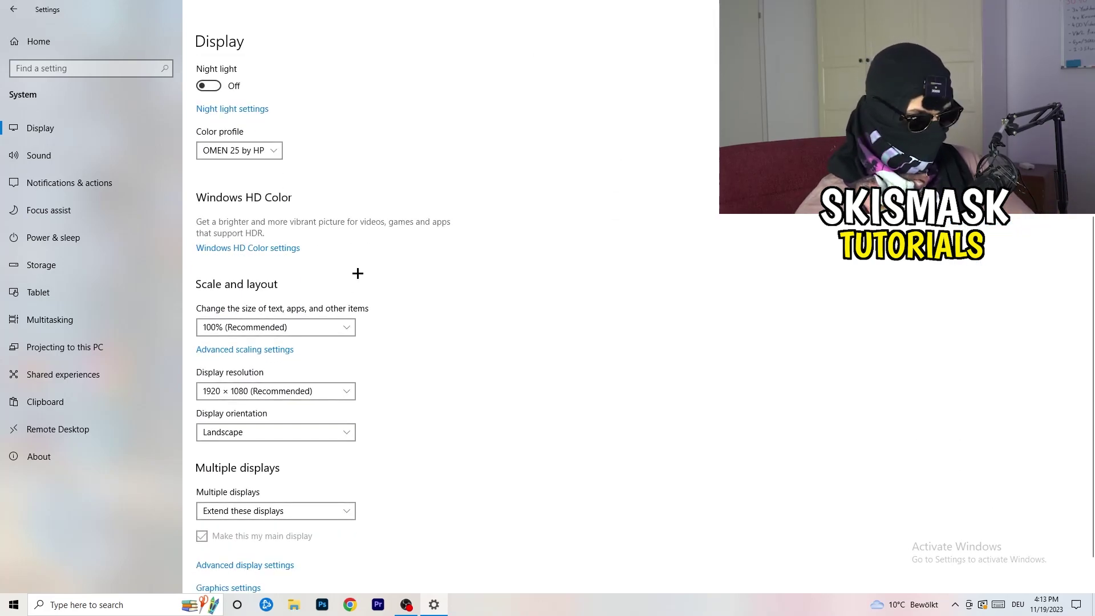
# Step: Review the scaling options and keep display scaling at 100%
pyautogui.click(316, 331)
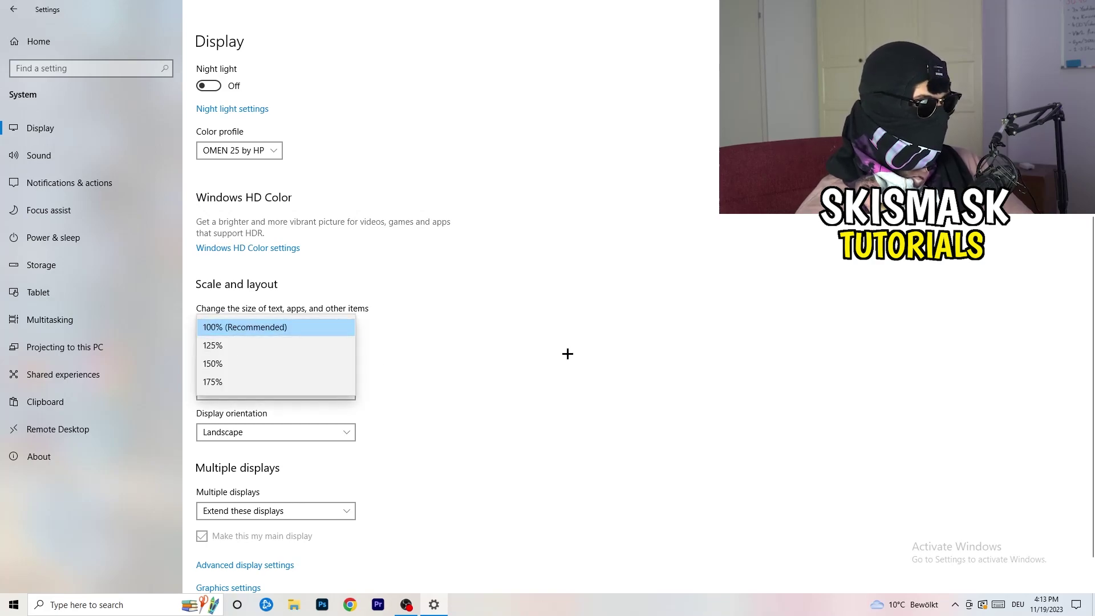
pyautogui.click(568, 352)
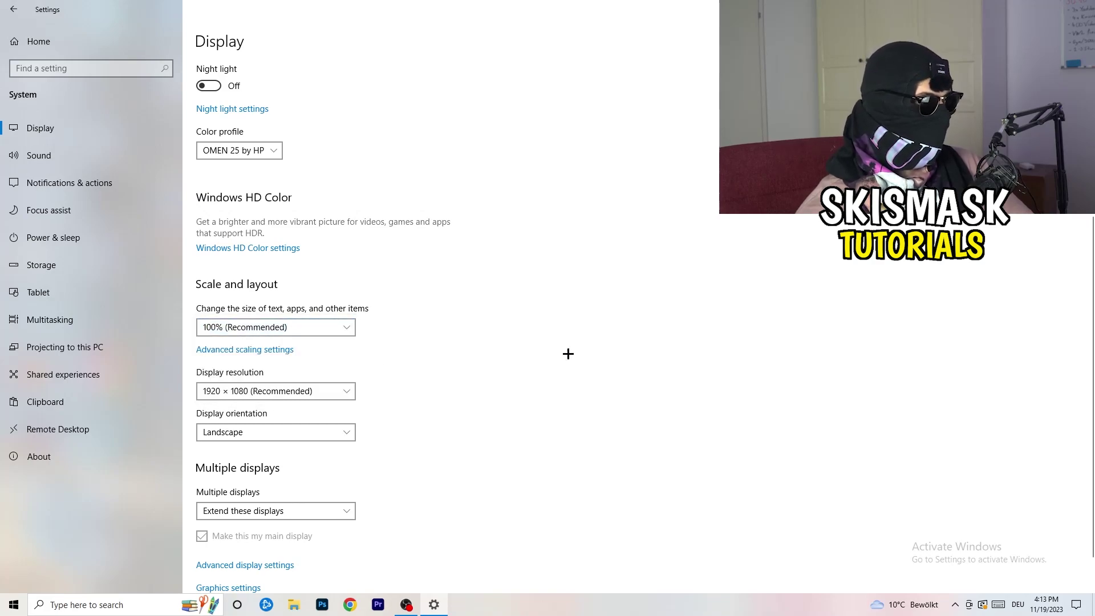
pyautogui.click(333, 332)
pyautogui.click(497, 353)
pyautogui.scroll(-2, 454, 357)
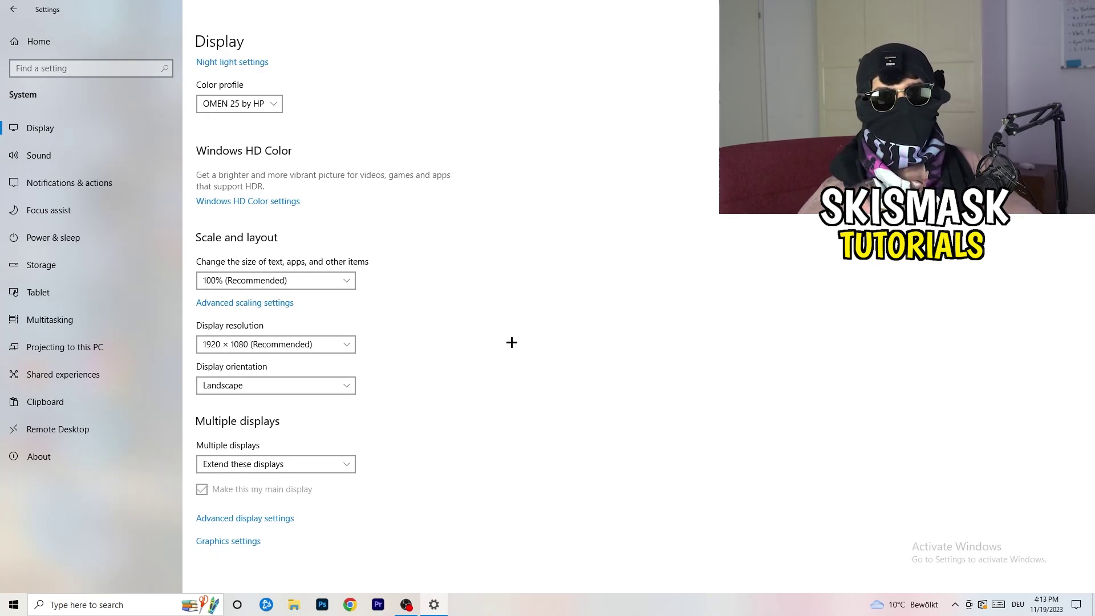
# Step: Keep the resolution at 1920 × 1080, then go to Power & sleep
pyautogui.click(347, 345)
pyautogui.click(431, 324)
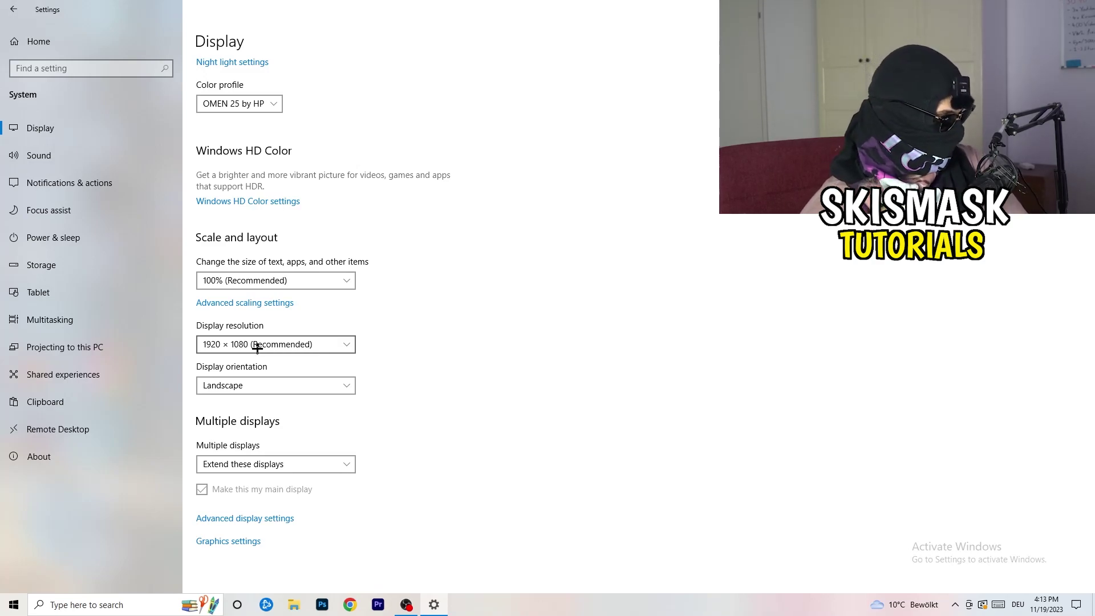
pyautogui.click(78, 237)
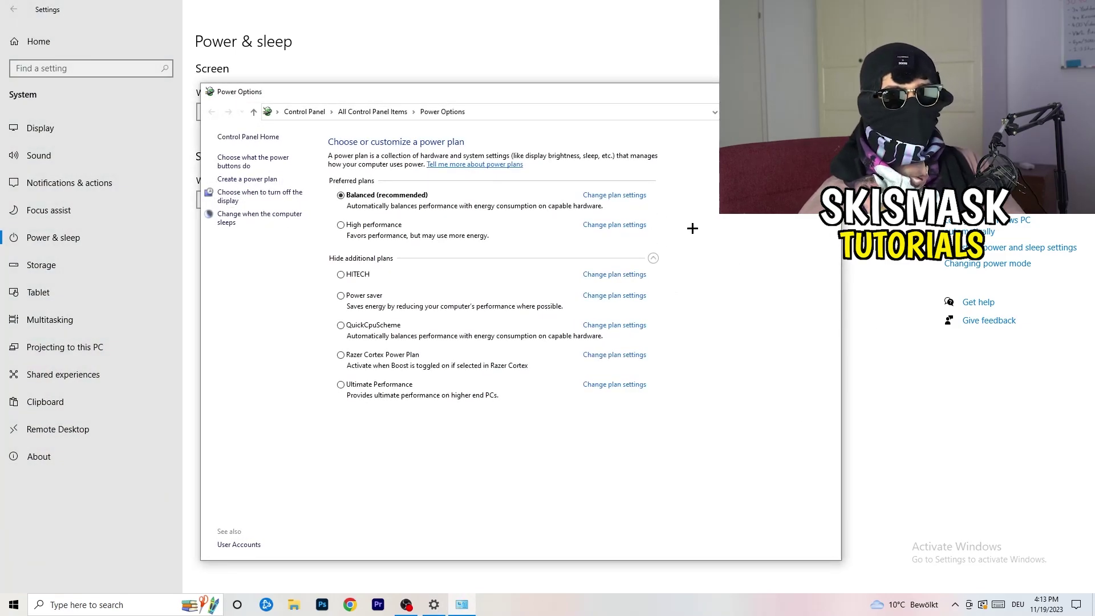
# Step: Expand the additional power plans with Balanced still selected, then close Power Options
pyautogui.doubleClick(654, 259)
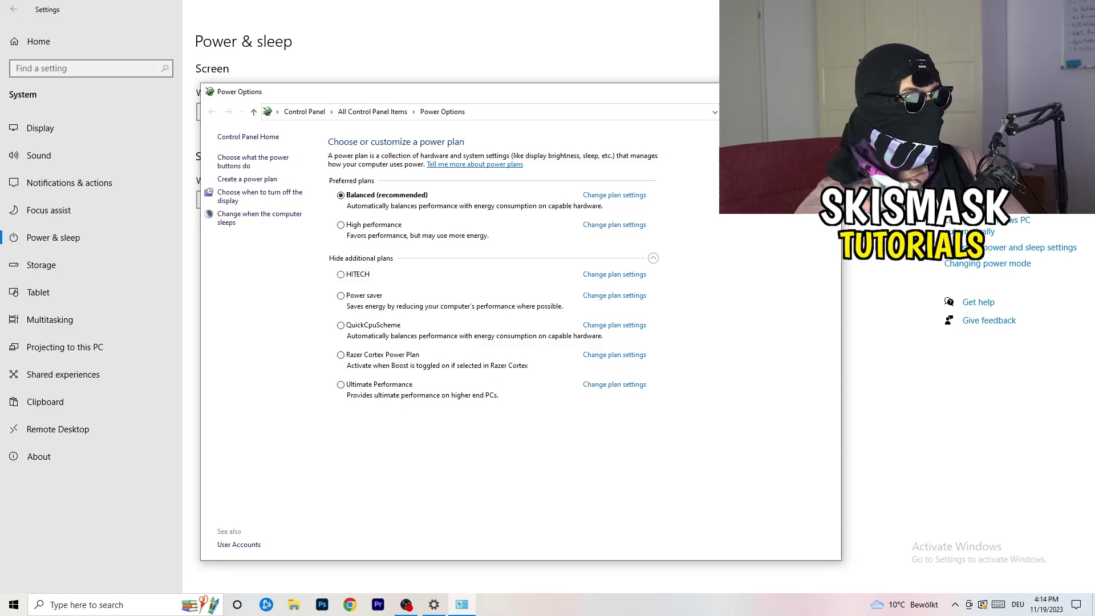
pyautogui.hotkey('alt', 'F4')
# Step: Open the Storage Sense configuration and check its weekly run frequency
pyautogui.click(113, 271)
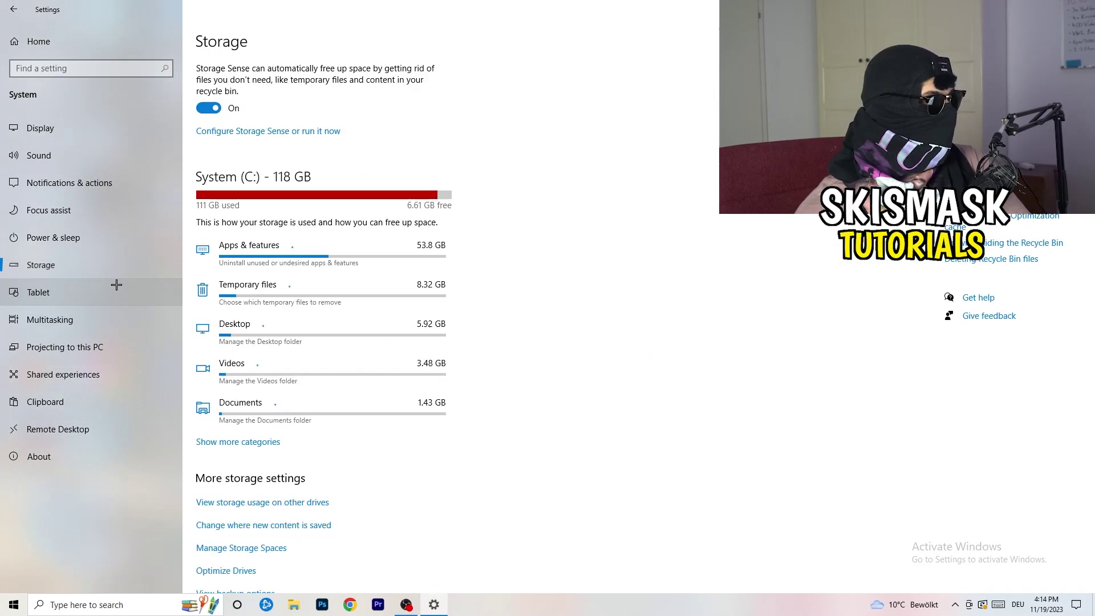
pyautogui.click(258, 134)
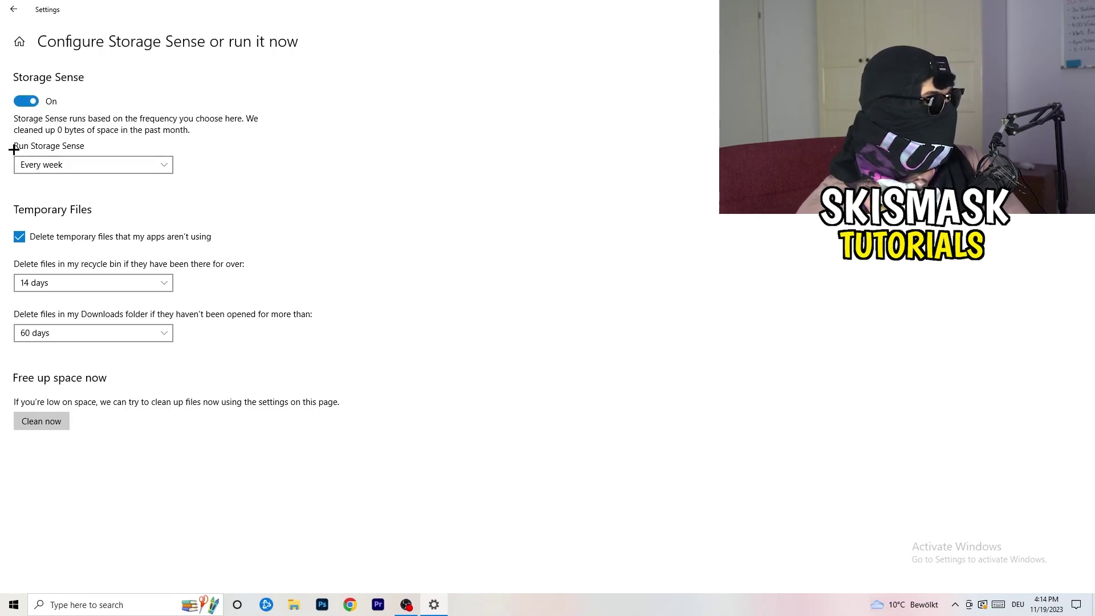
pyautogui.click(86, 163)
pyautogui.click(316, 163)
pyautogui.click(78, 163)
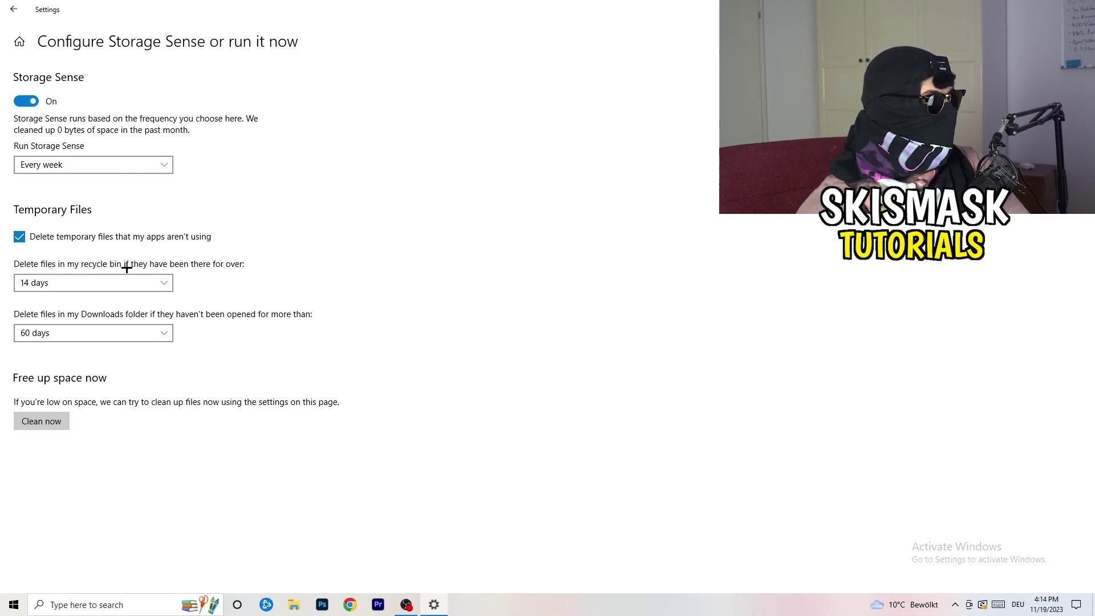
# Step: Keep recycle bin cleanup at 14 days and Downloads at 60 days, then go back
pyautogui.click(166, 283)
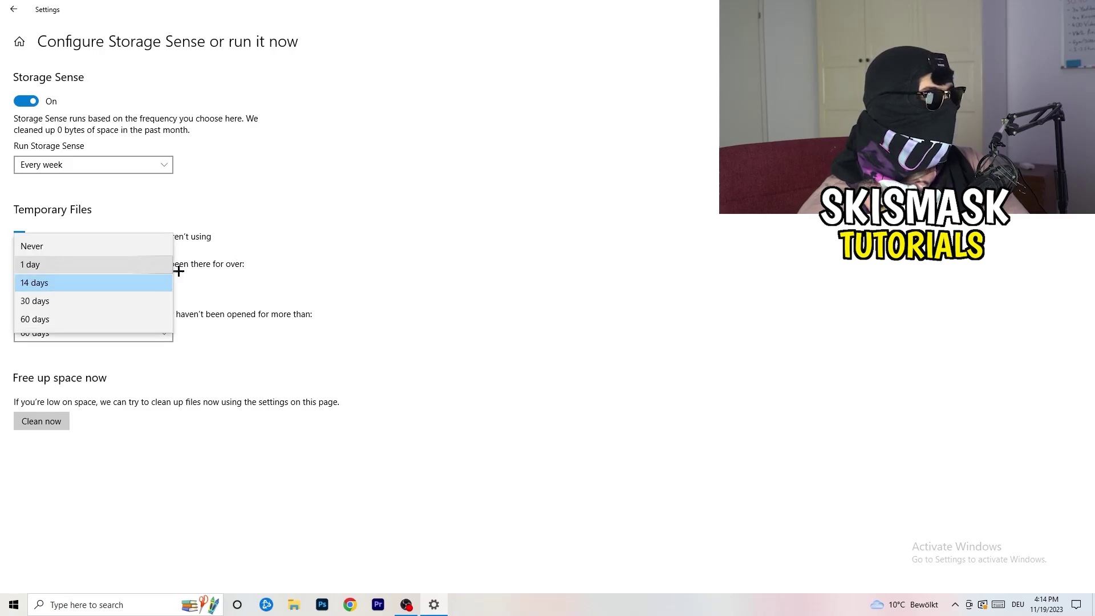
pyautogui.click(514, 237)
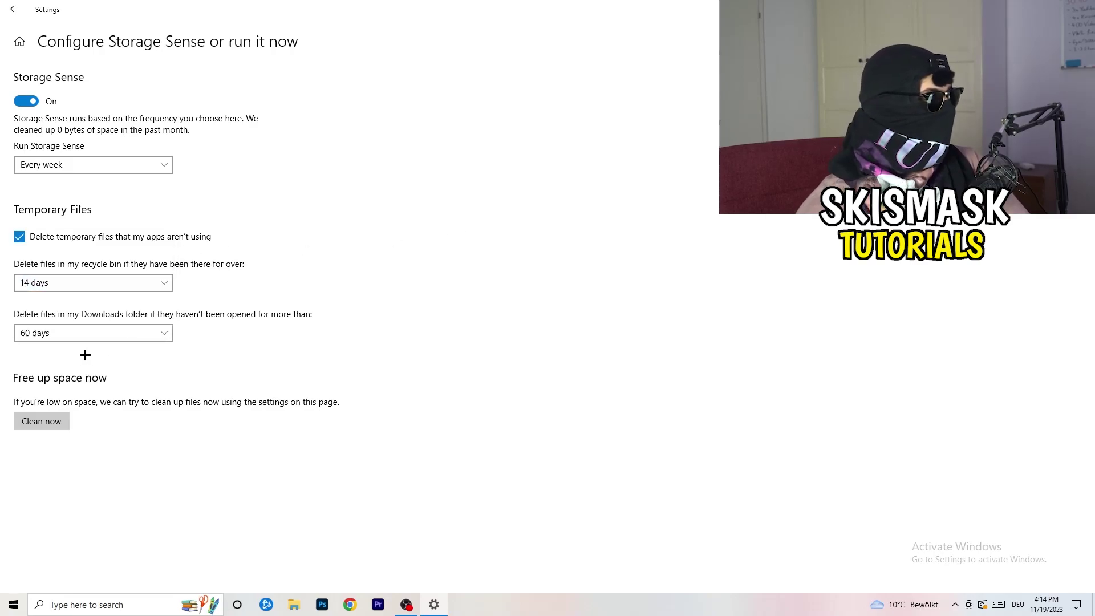
pyautogui.click(149, 332)
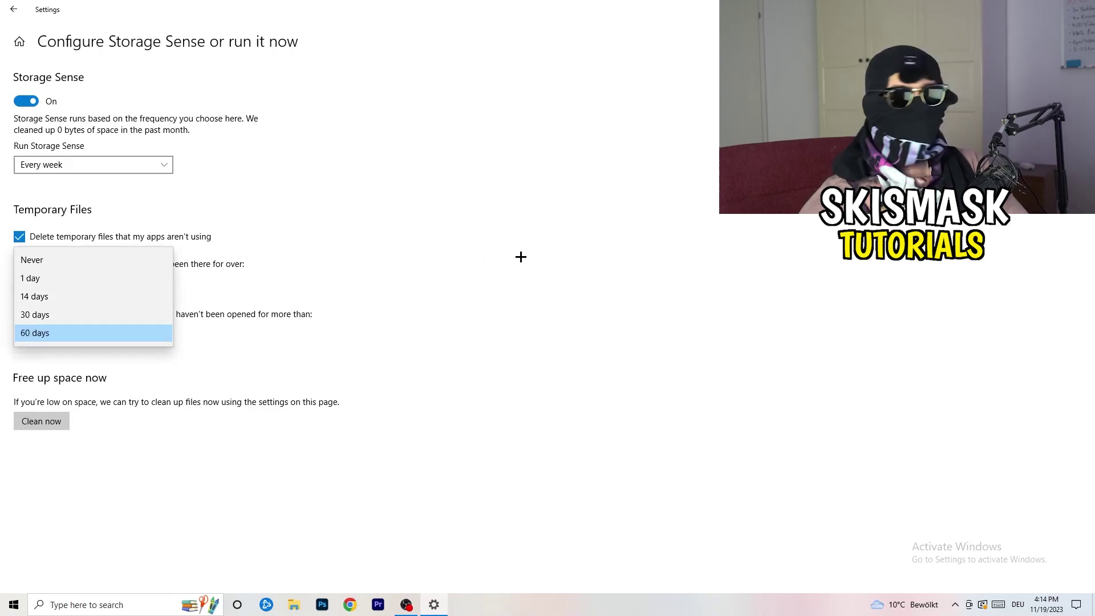
pyautogui.click(520, 257)
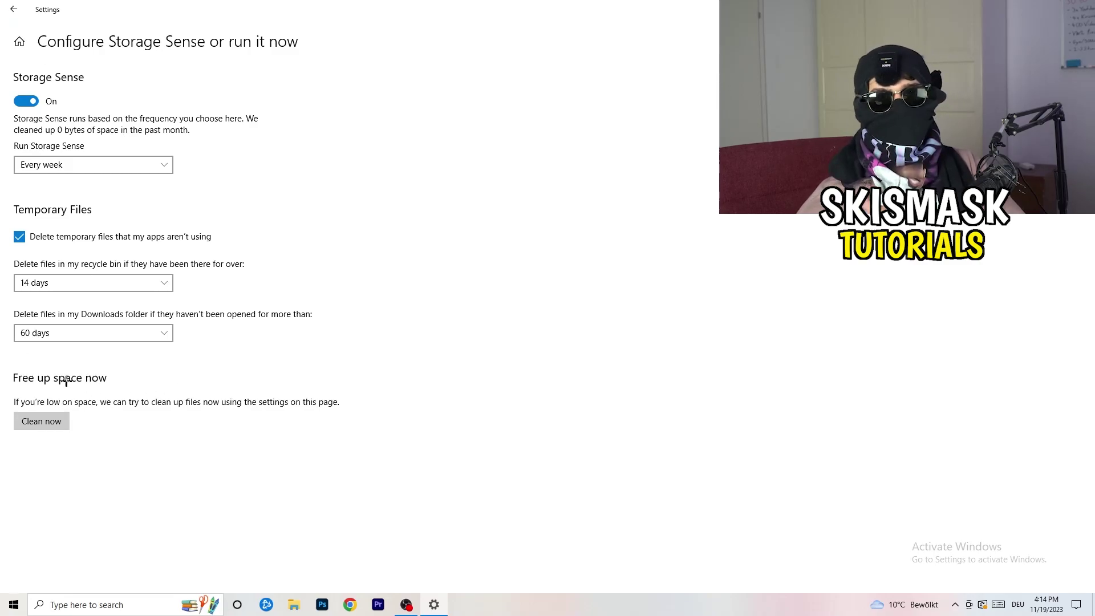
pyautogui.click(12, 9)
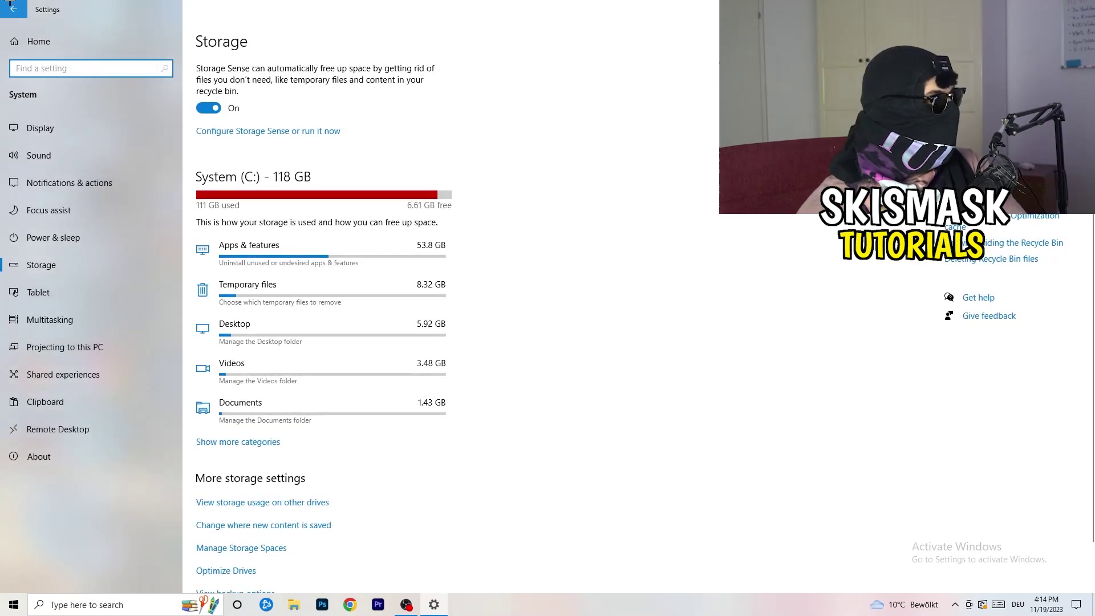
# Step: Confirm Gaming > Game Mode is on, then close Settings with Alt+F4
pyautogui.click(6, 44)
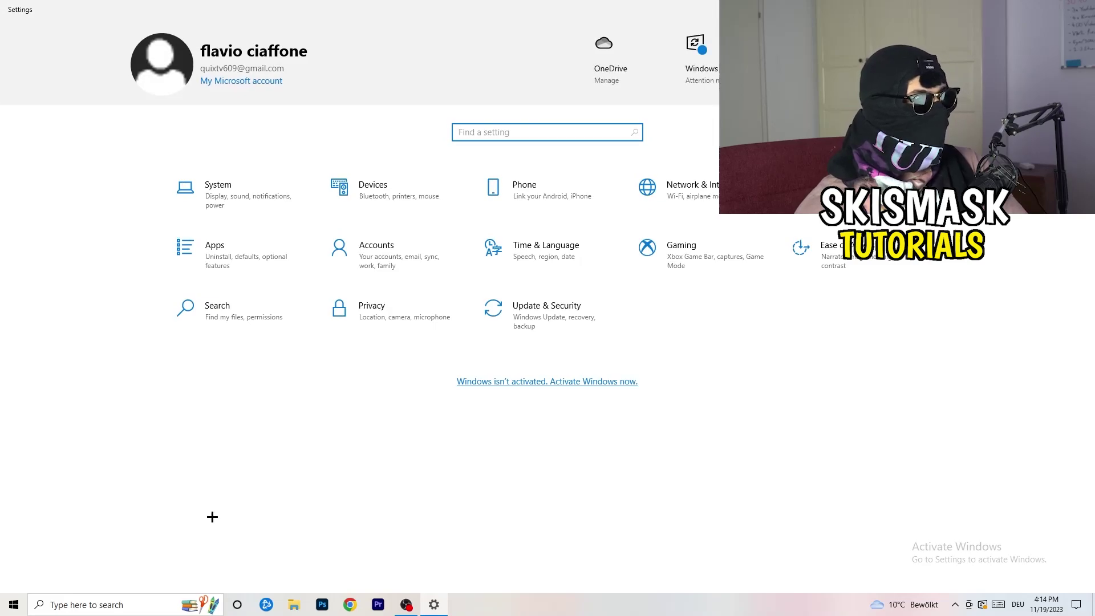
pyautogui.click(728, 256)
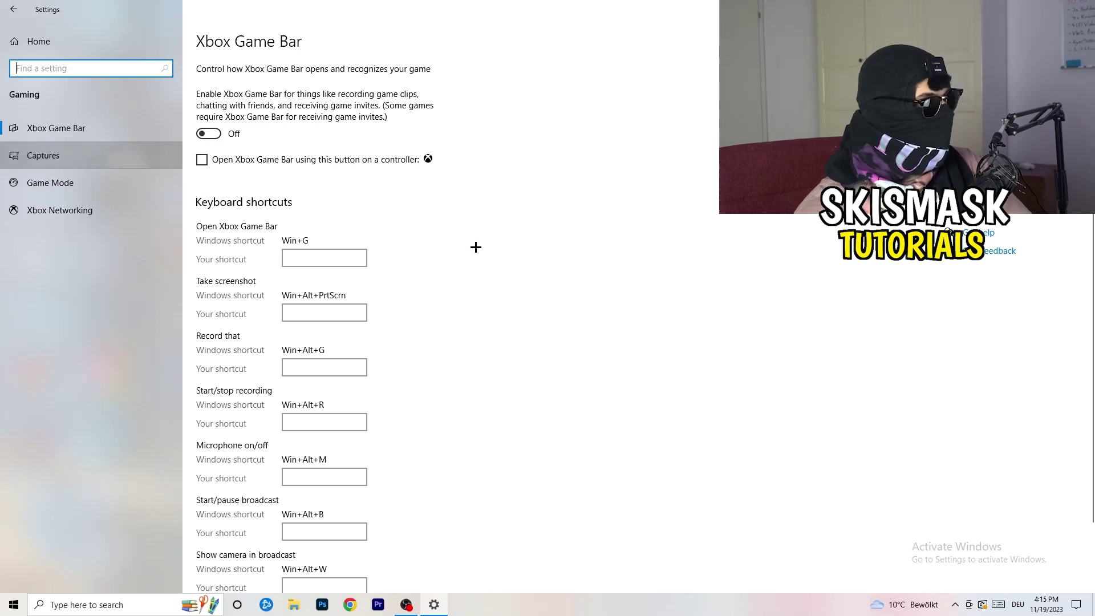
pyautogui.click(42, 155)
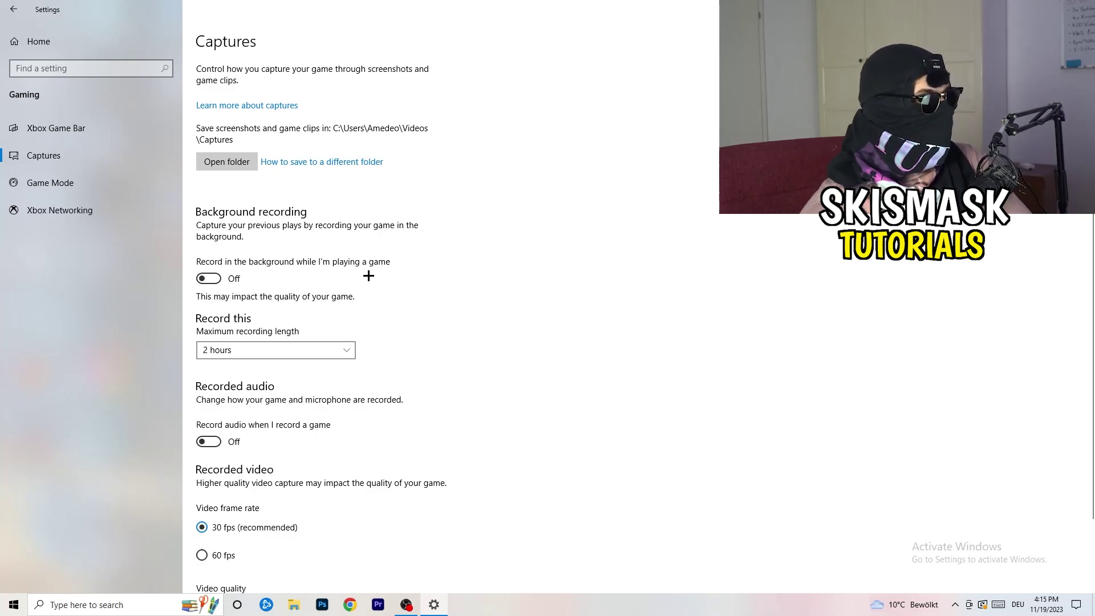
pyautogui.scroll(-2, 355, 277)
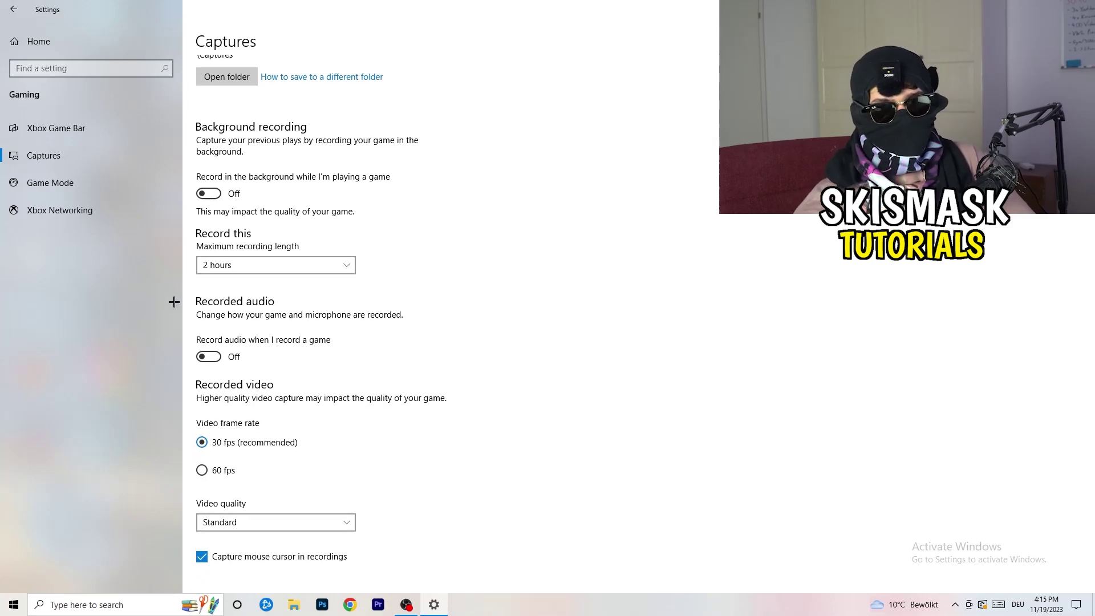
pyautogui.click(98, 190)
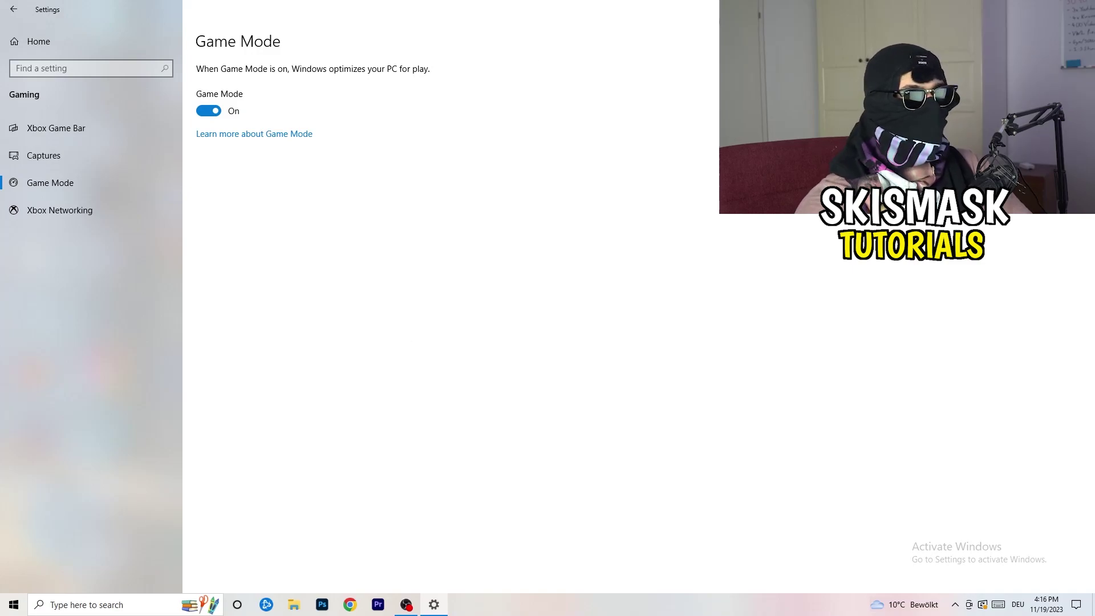
pyautogui.hotkey('alt', 'F4')
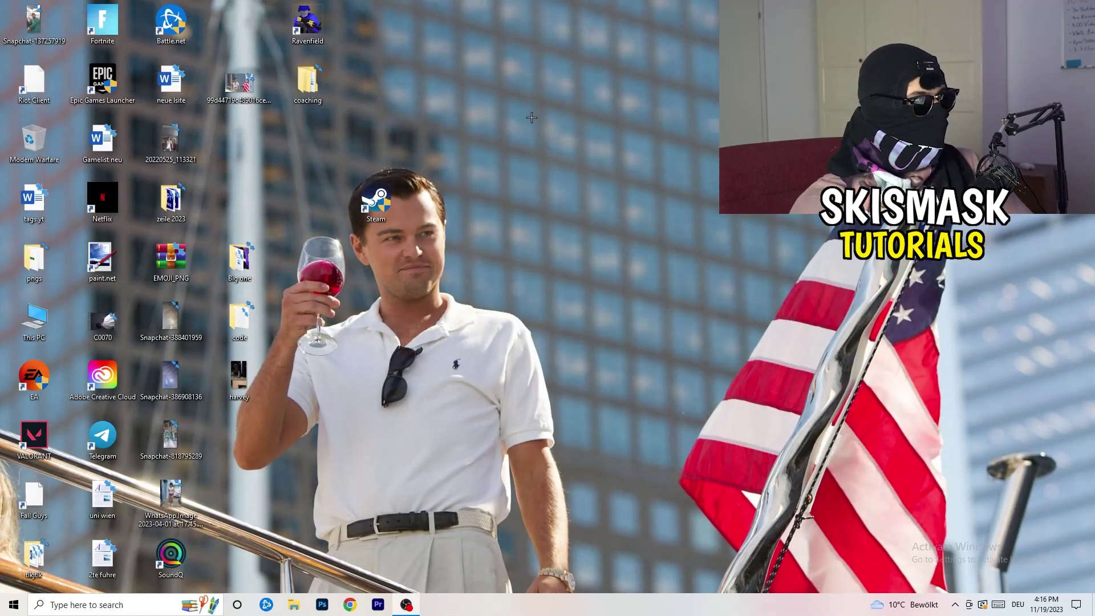
pyautogui.moveTo(375, 203)
pyautogui.mouseDown()
pyautogui.moveTo(569, 218)
pyautogui.moveTo(513, 211)
pyautogui.mouseUp()
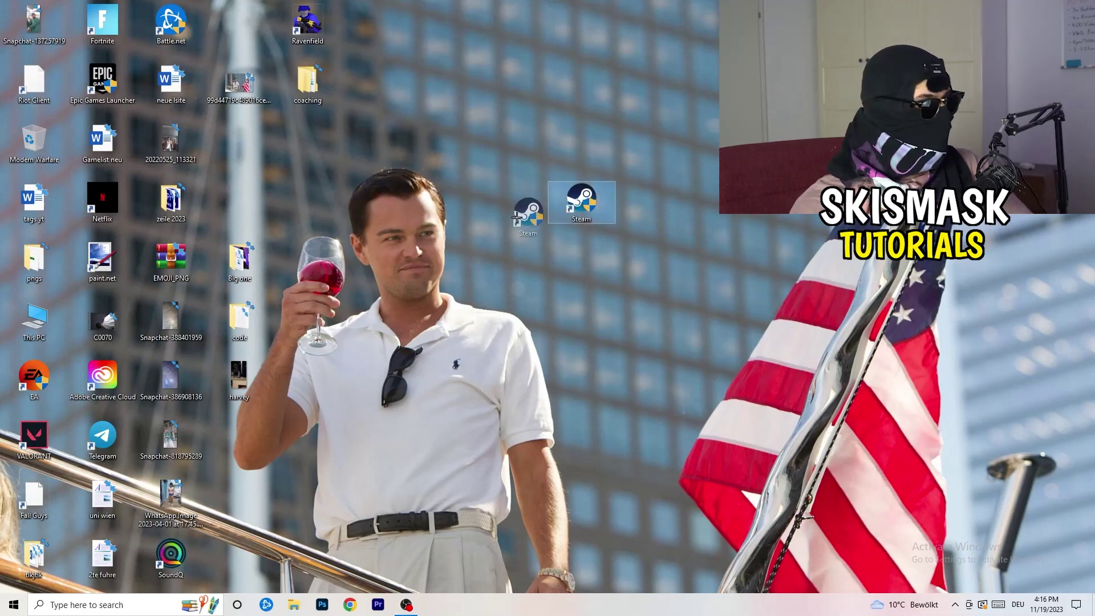
pyautogui.rightClick(522, 200)
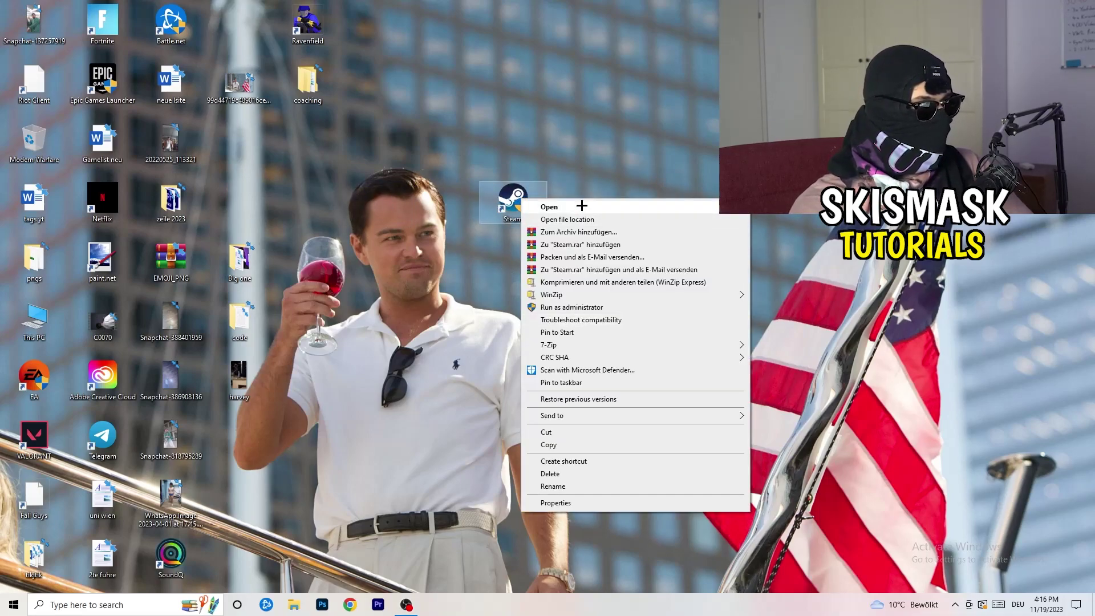
pyautogui.click(586, 505)
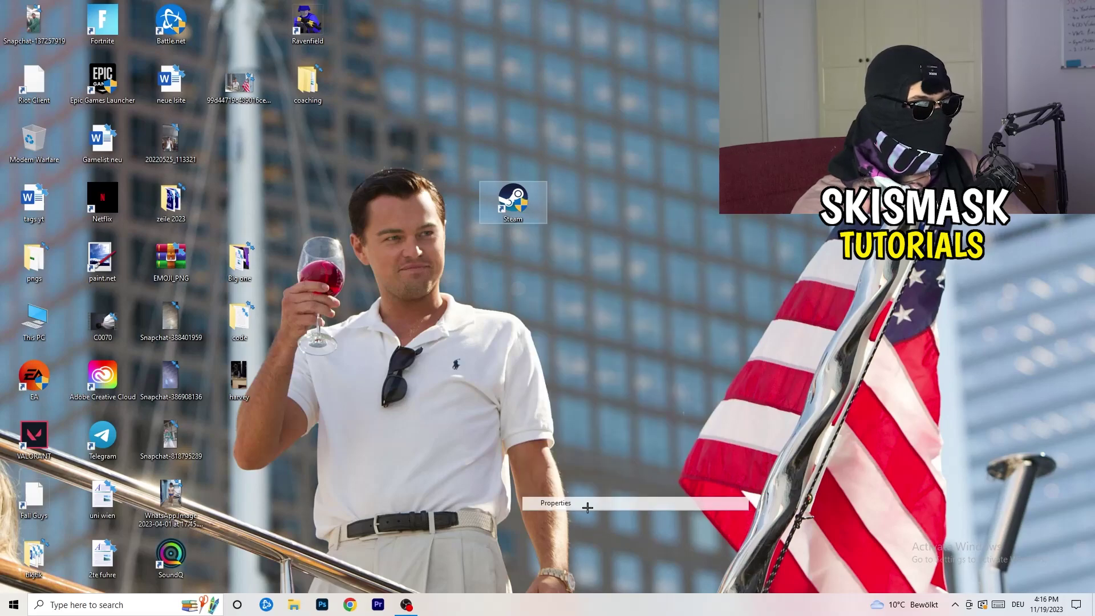
pyautogui.moveTo(594, 212); pyautogui.dragTo(385, 100)
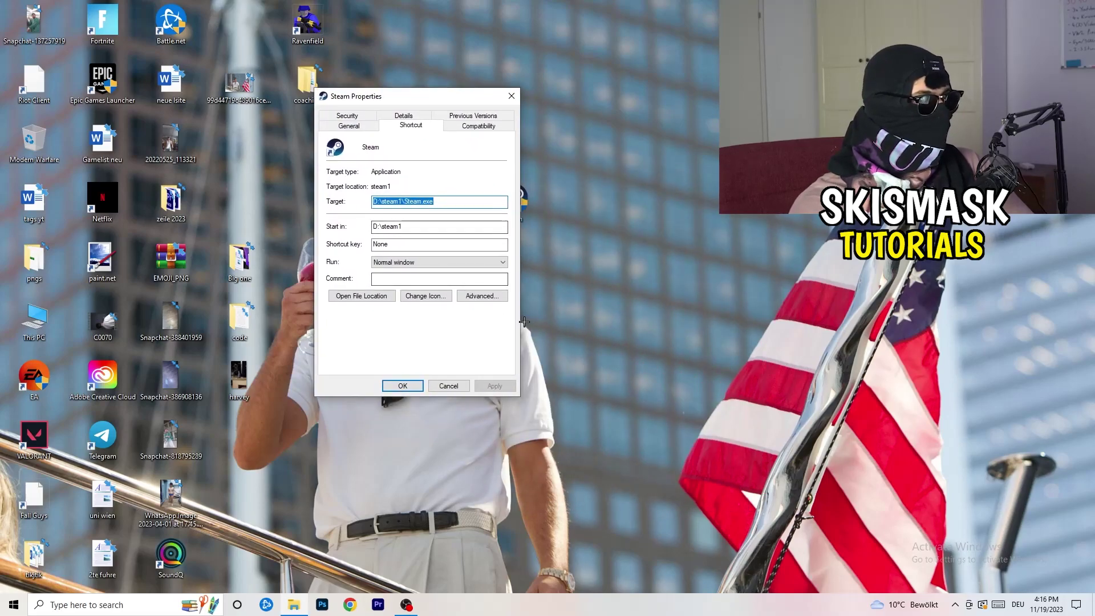
pyautogui.click(456, 125)
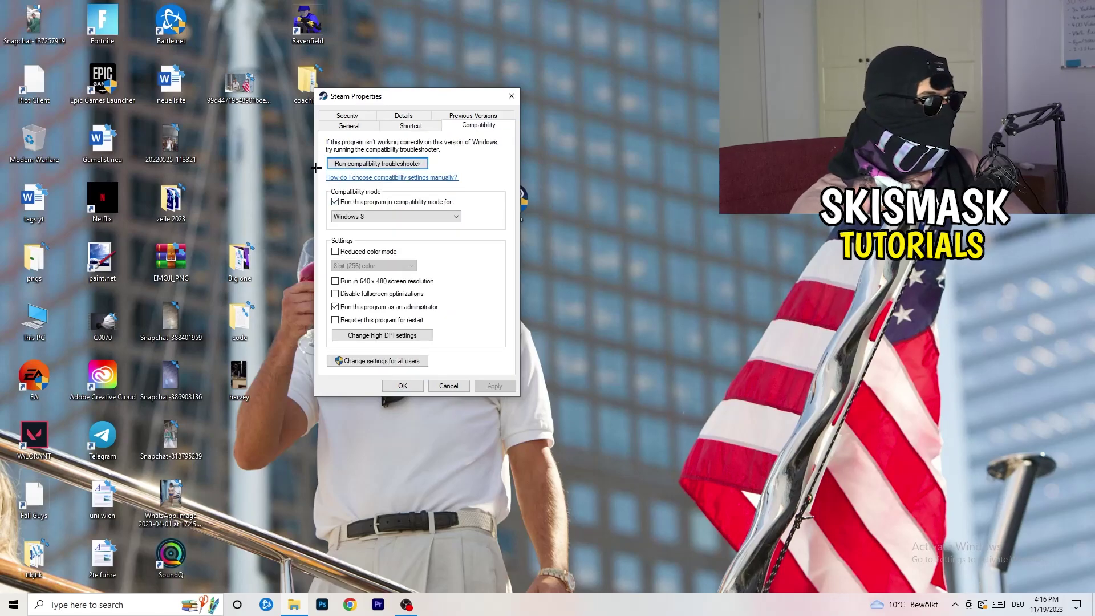
pyautogui.click(454, 216)
pyautogui.click(488, 214)
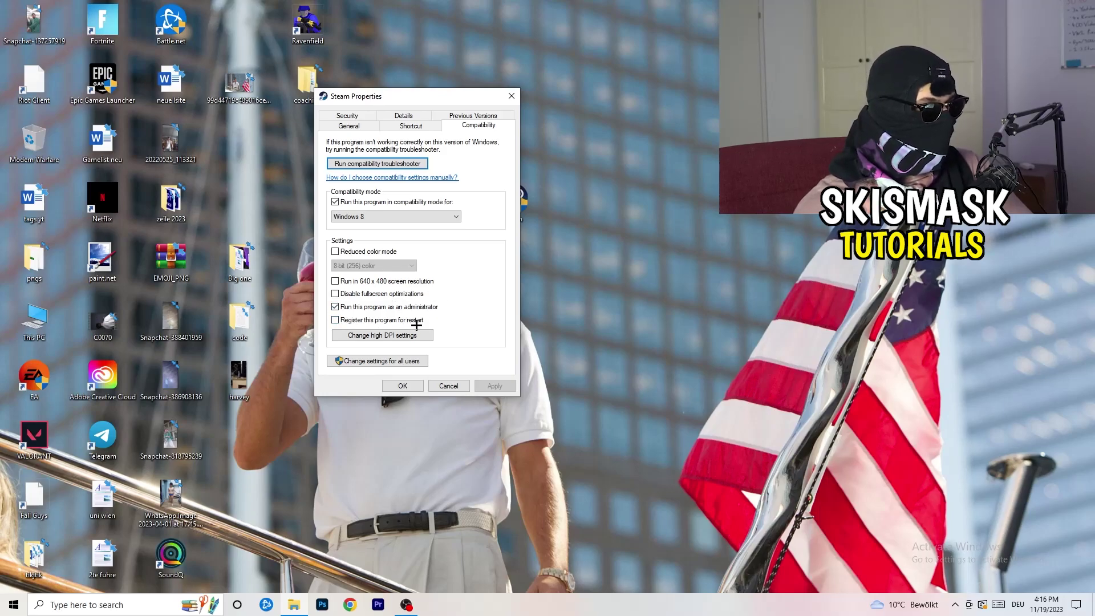
pyautogui.click(451, 389)
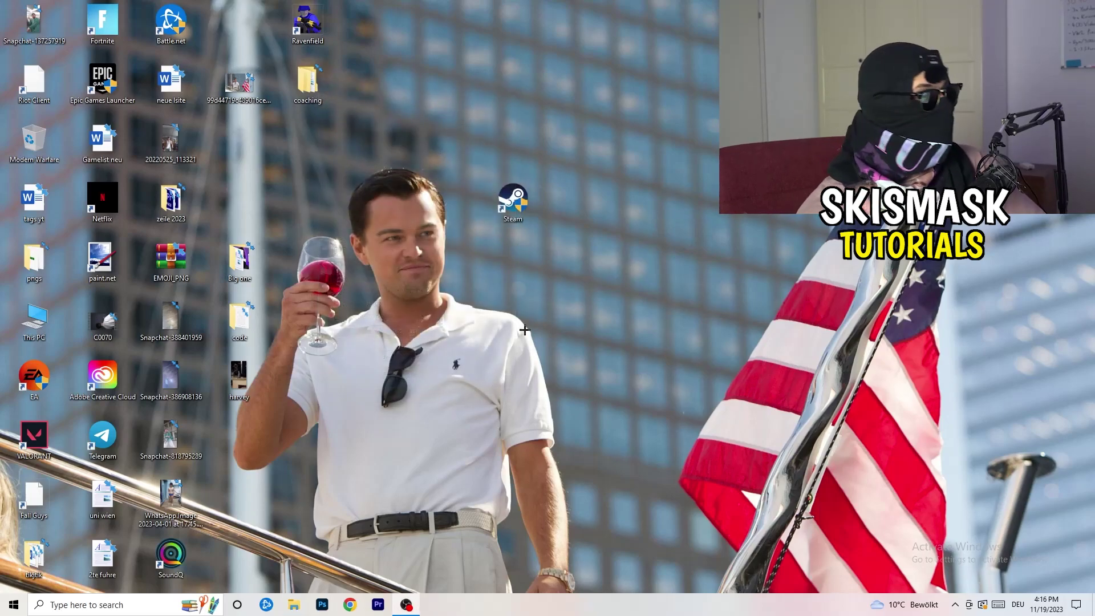
# Step: Reposition the Steam shortcut and recheck its Compatibility properties
pyautogui.moveTo(513, 201); pyautogui.dragTo(582, 200)
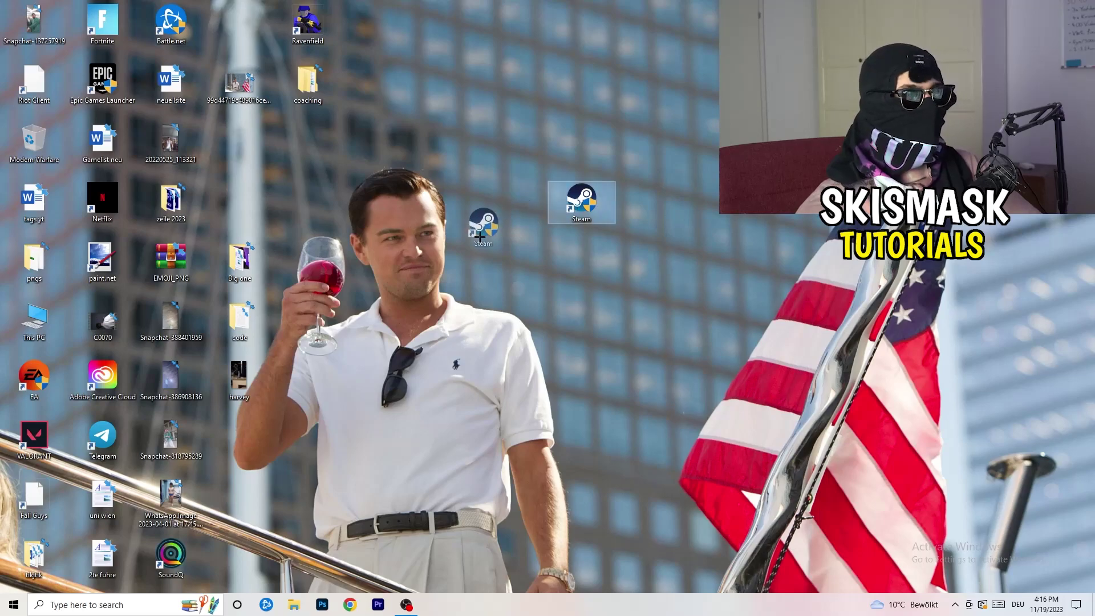
pyautogui.moveTo(582, 201); pyautogui.dragTo(513, 200)
pyautogui.rightClick(511, 200)
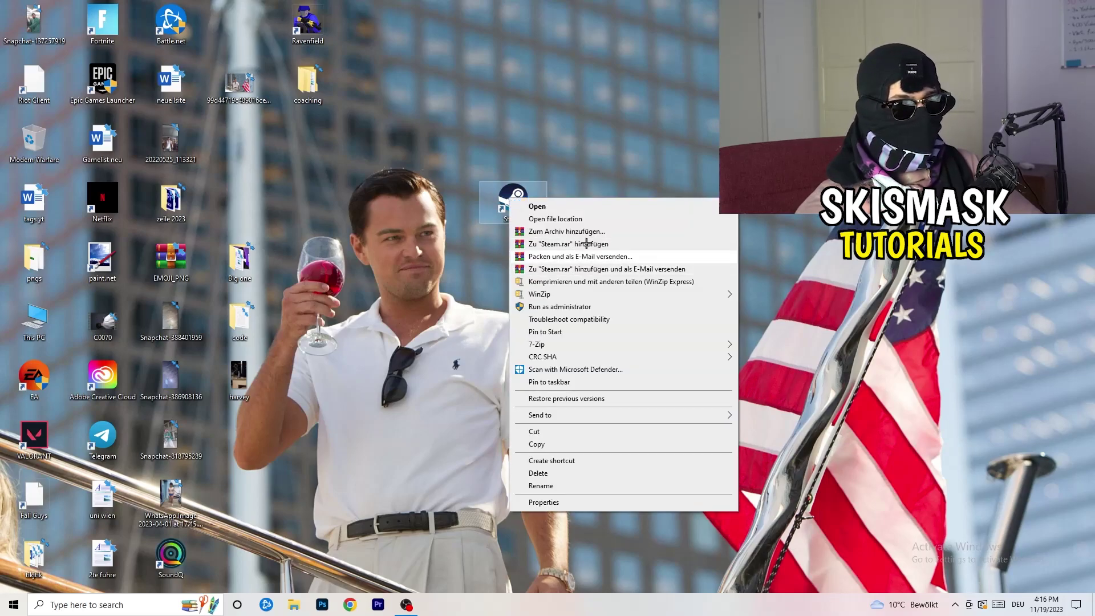
pyautogui.click(590, 502)
pyautogui.click(678, 235)
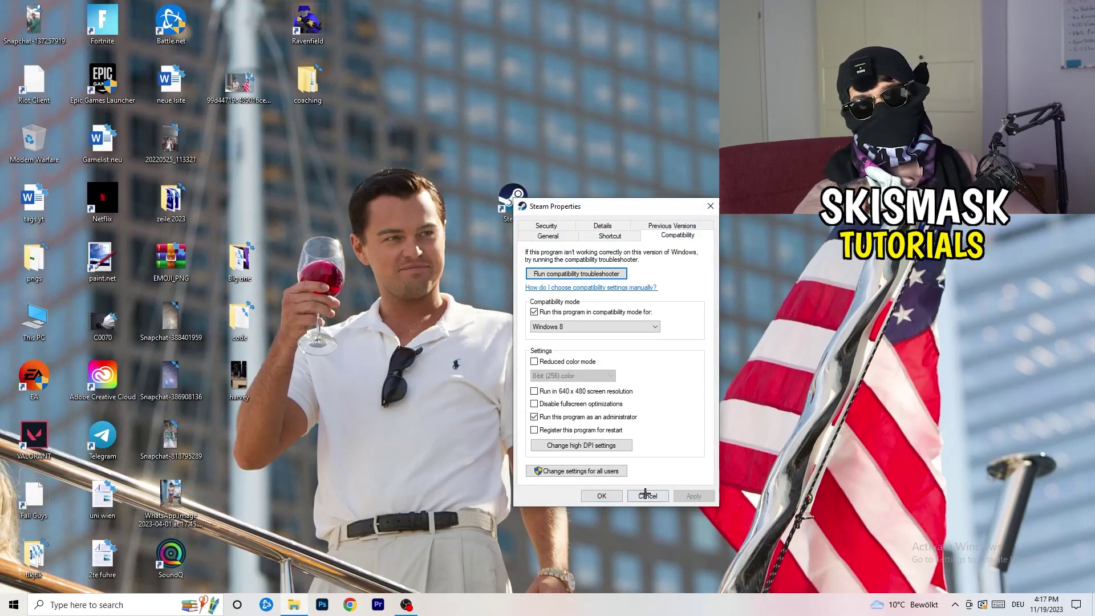
pyautogui.click(710, 205)
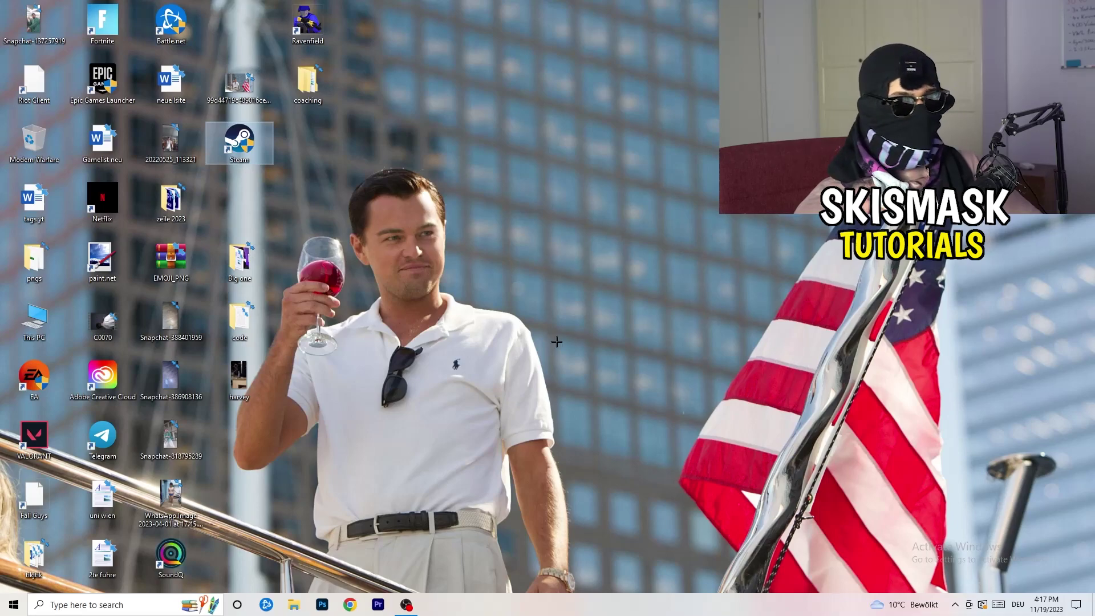
# Step: Return the taskbar to the screen bottom and bring up its context menu
pyautogui.moveTo(599, 604); pyautogui.dragTo(491, 17)
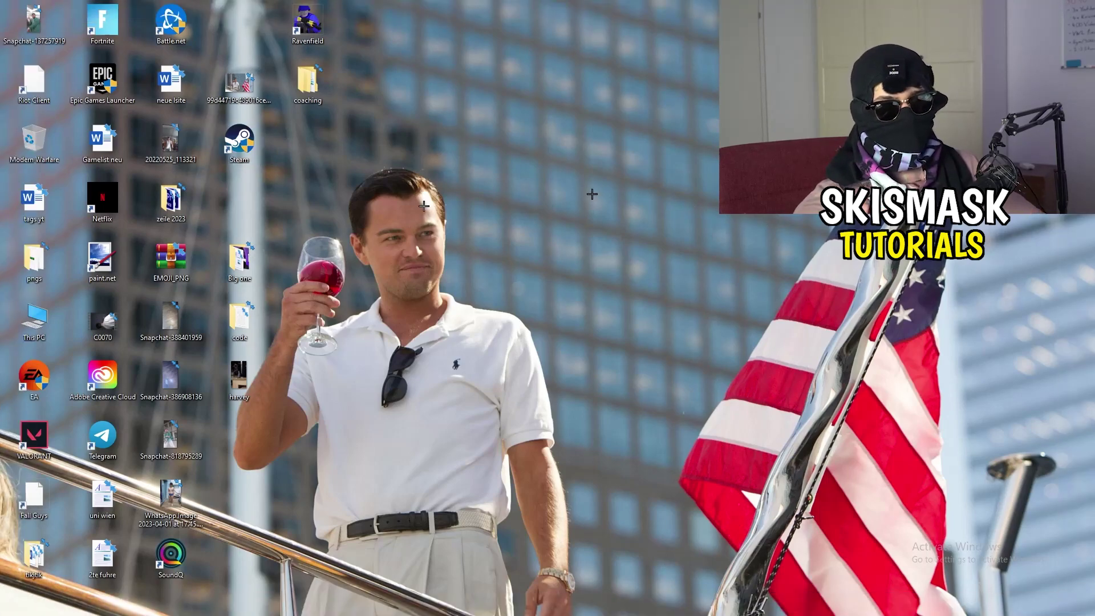
pyautogui.moveTo(490, 76); pyautogui.dragTo(546, 582)
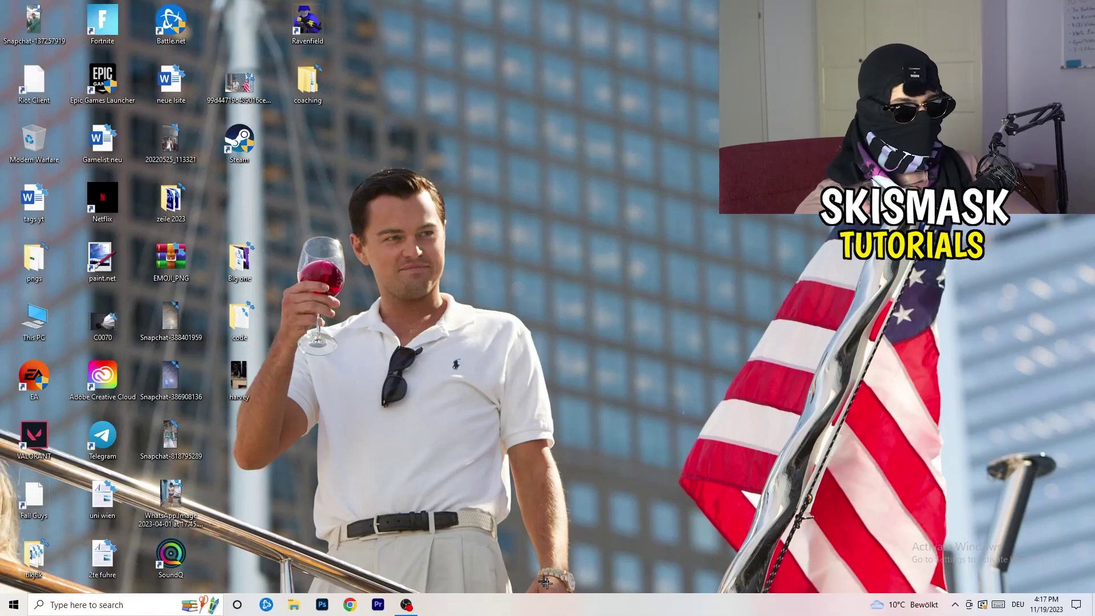
pyautogui.rightClick(519, 611)
# Step: Open Task Manager maximized on Details and show Creative Cloud UI Helper's actions
pyautogui.click(580, 558)
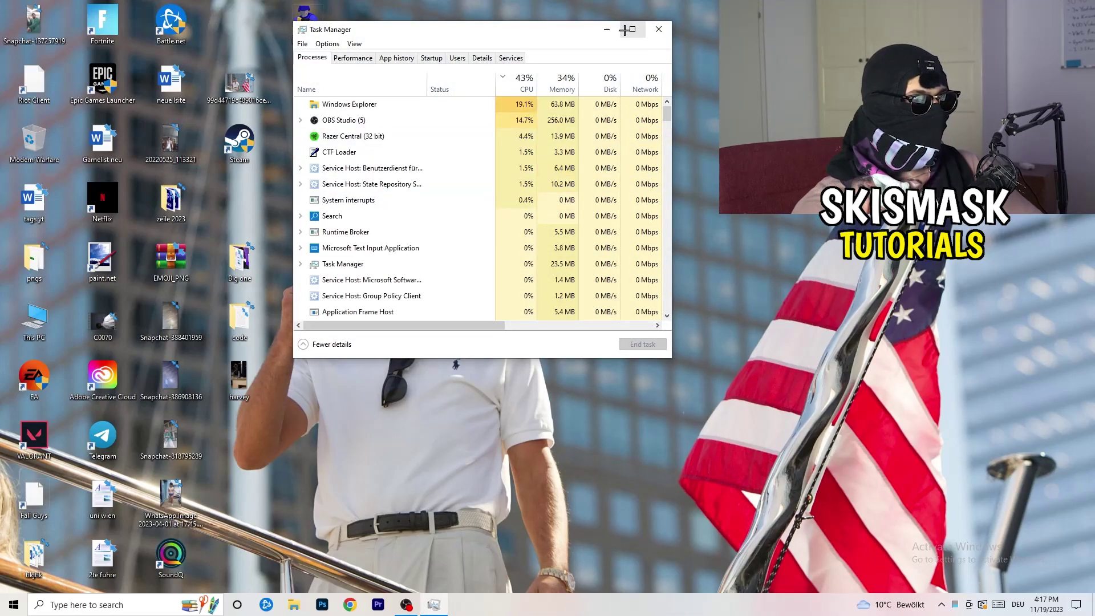
pyautogui.click(624, 29)
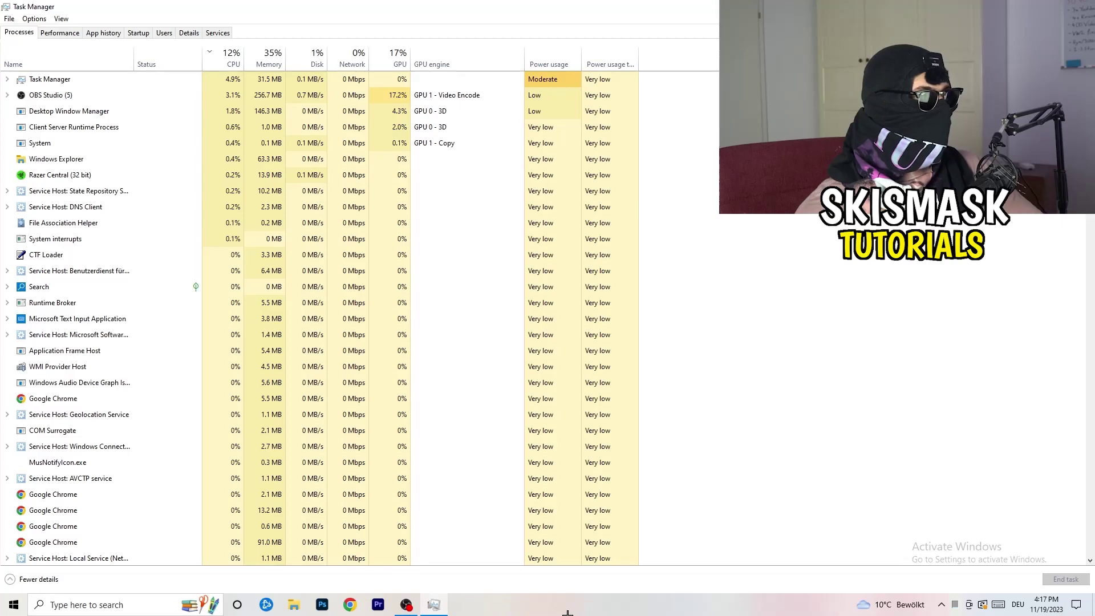
pyautogui.click(188, 32)
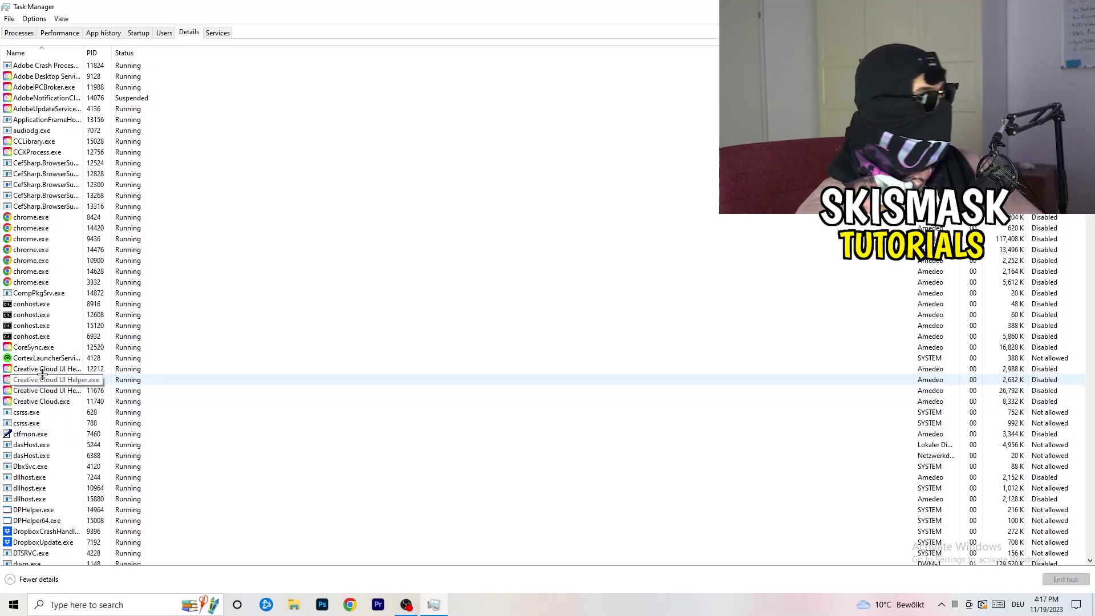
pyautogui.rightClick(44, 369)
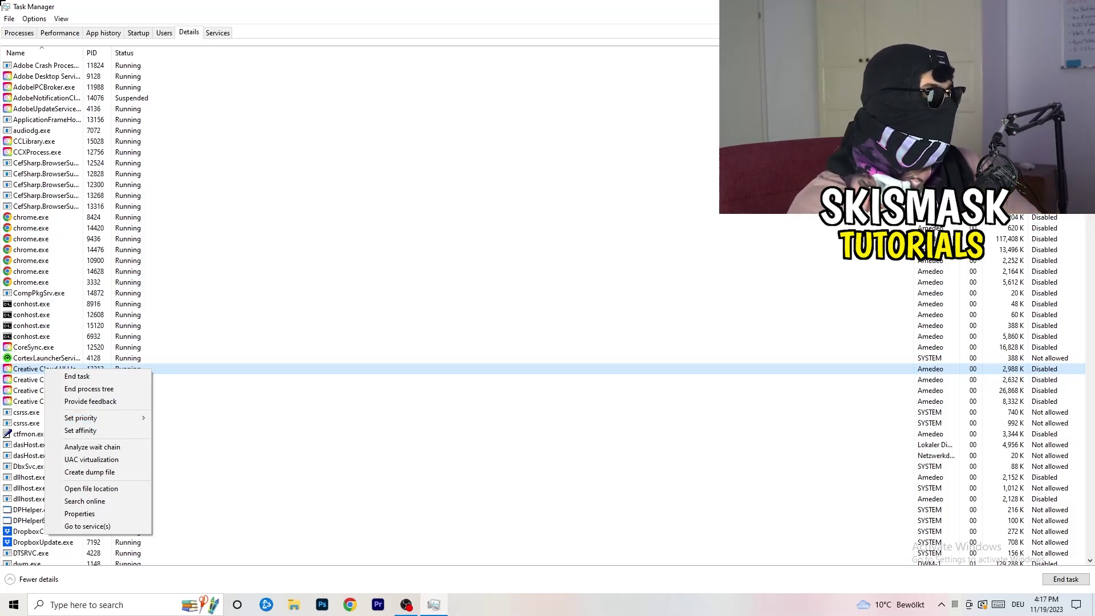
# Step: Review startup apps, leave Windows Security notification enabled, and return to Processes
pyautogui.click(137, 32)
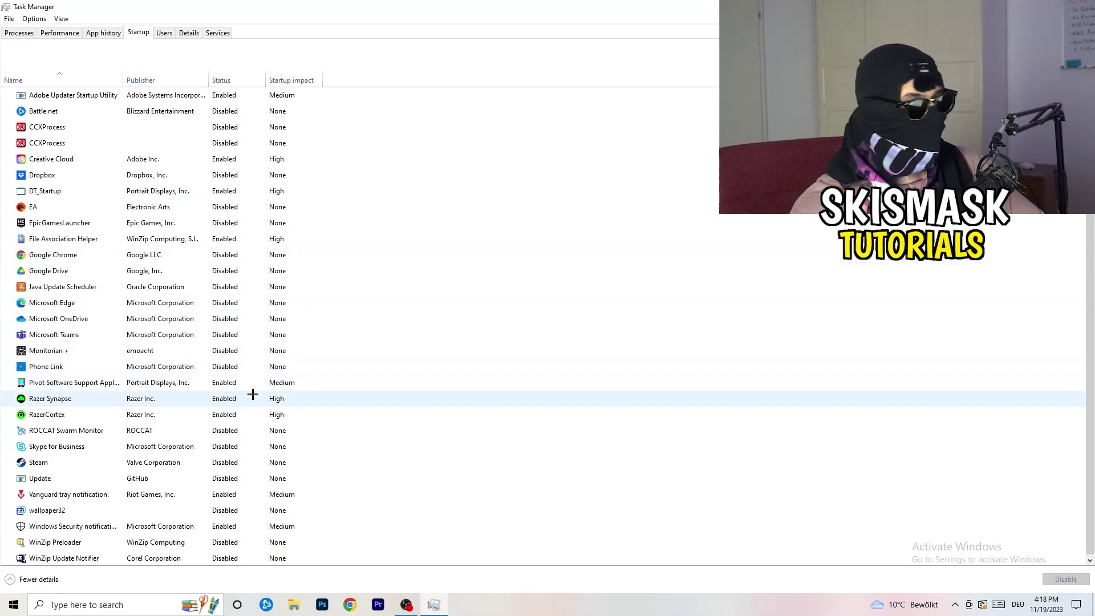
pyautogui.rightClick(233, 526)
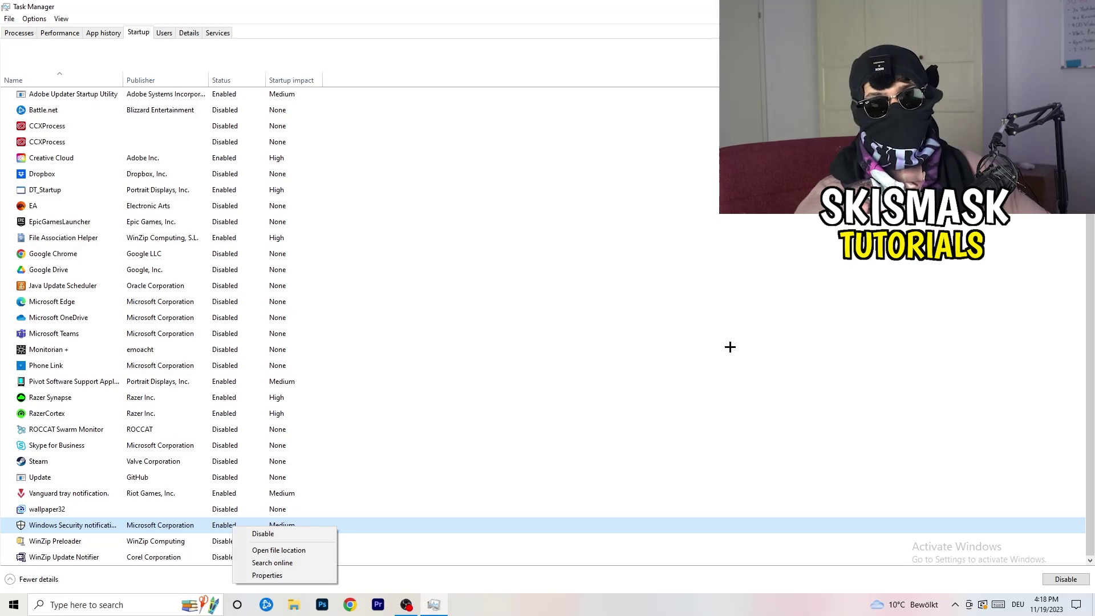
pyautogui.click(19, 33)
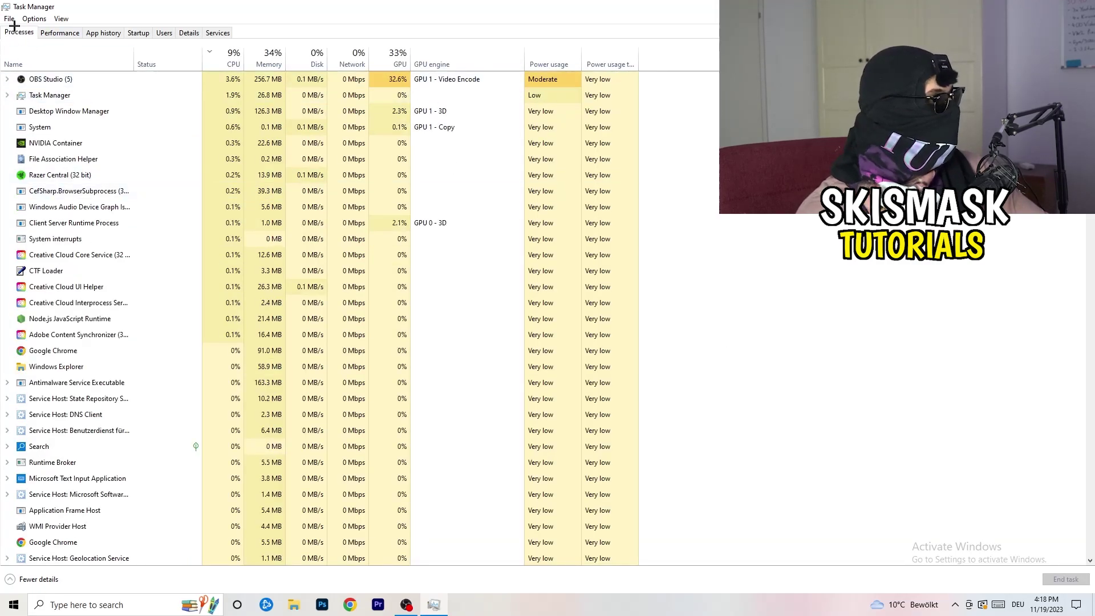
pyautogui.scroll(-5, 232, 171)
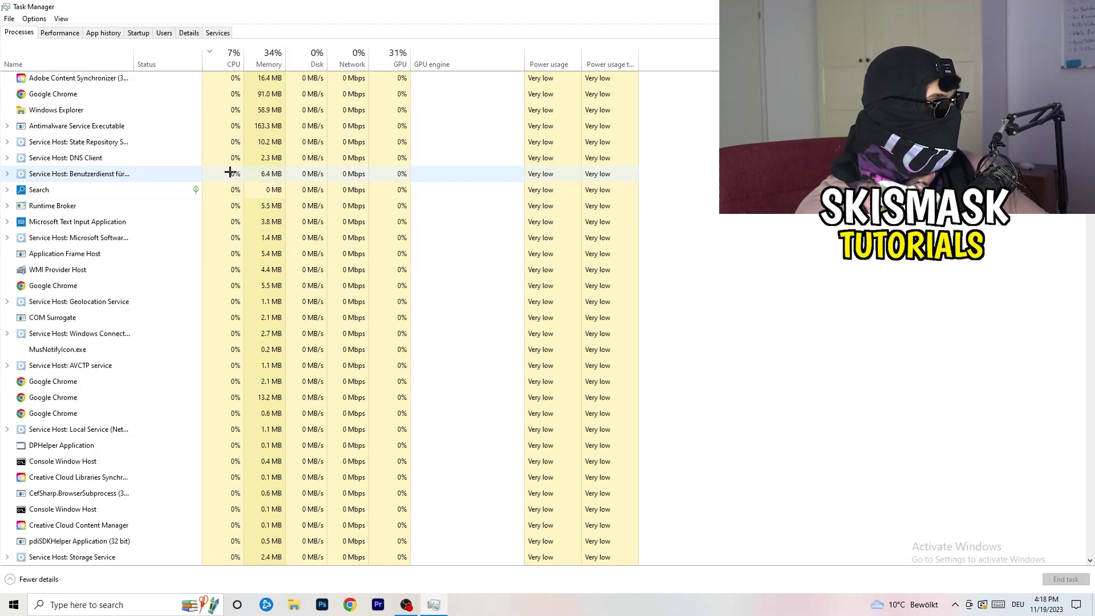
pyautogui.scroll(5, 231, 167)
# Step: Sort processes by GPU, check OBS Studio's options without acting, then close Task Manager
pyautogui.click(390, 64)
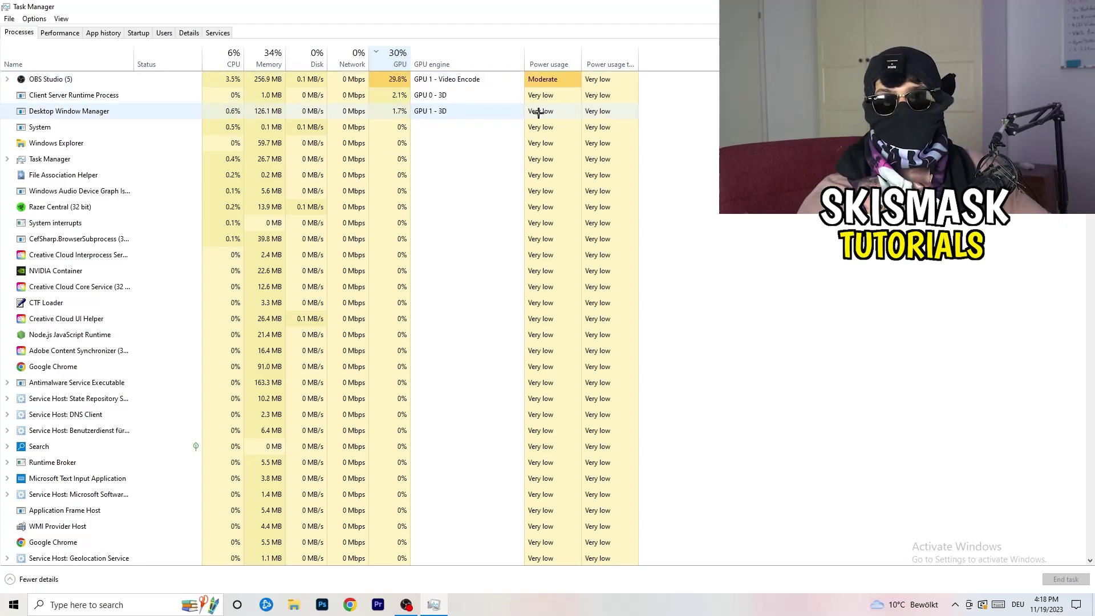
pyautogui.rightClick(375, 79)
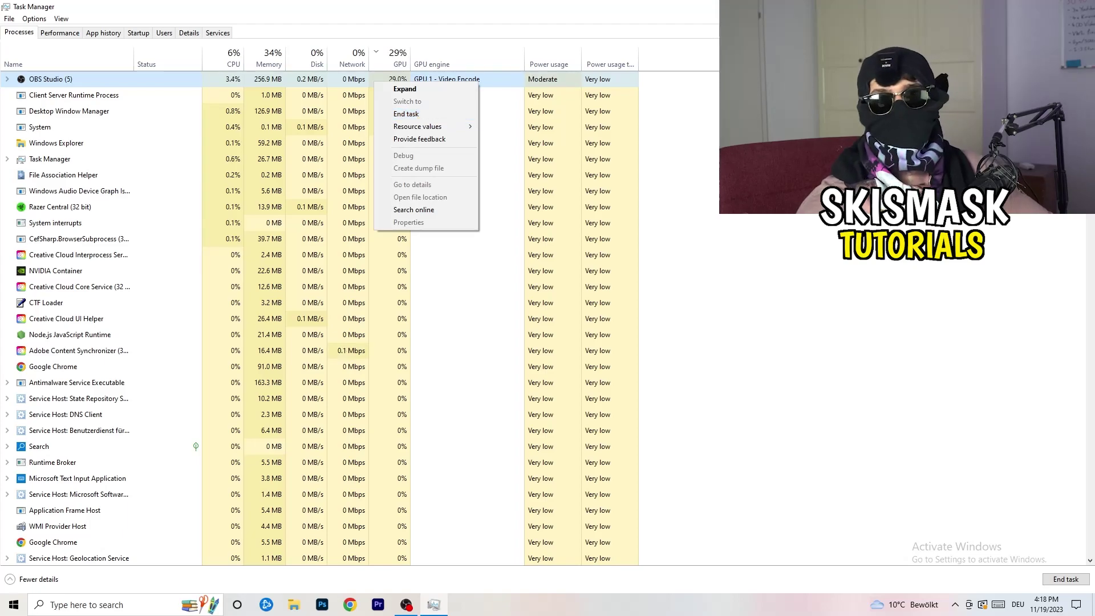
pyautogui.press('Escape')
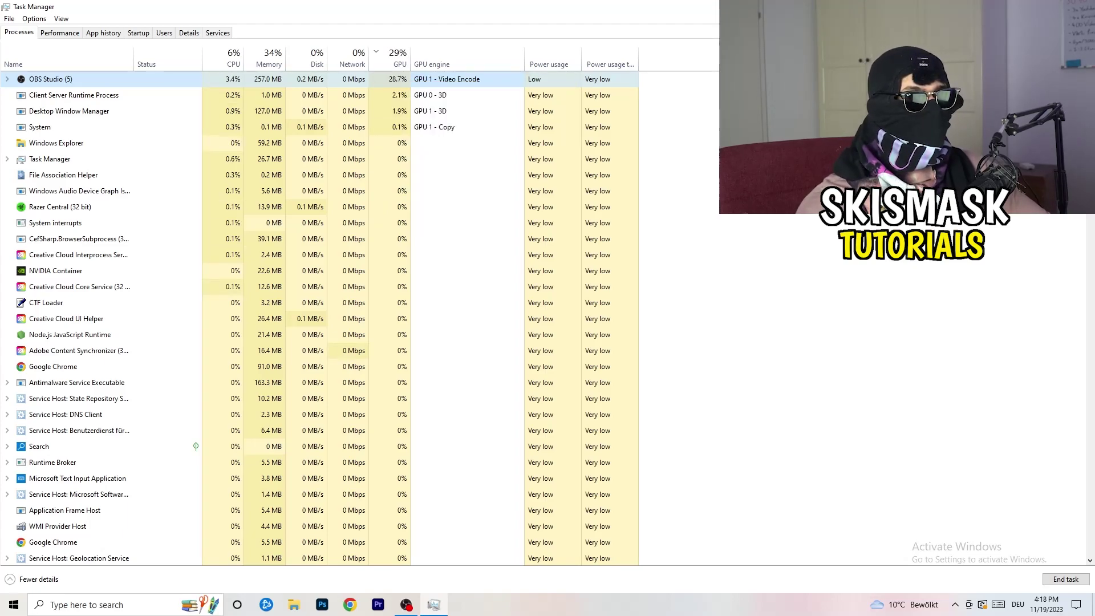
pyautogui.hotkey('alt', 'F4')
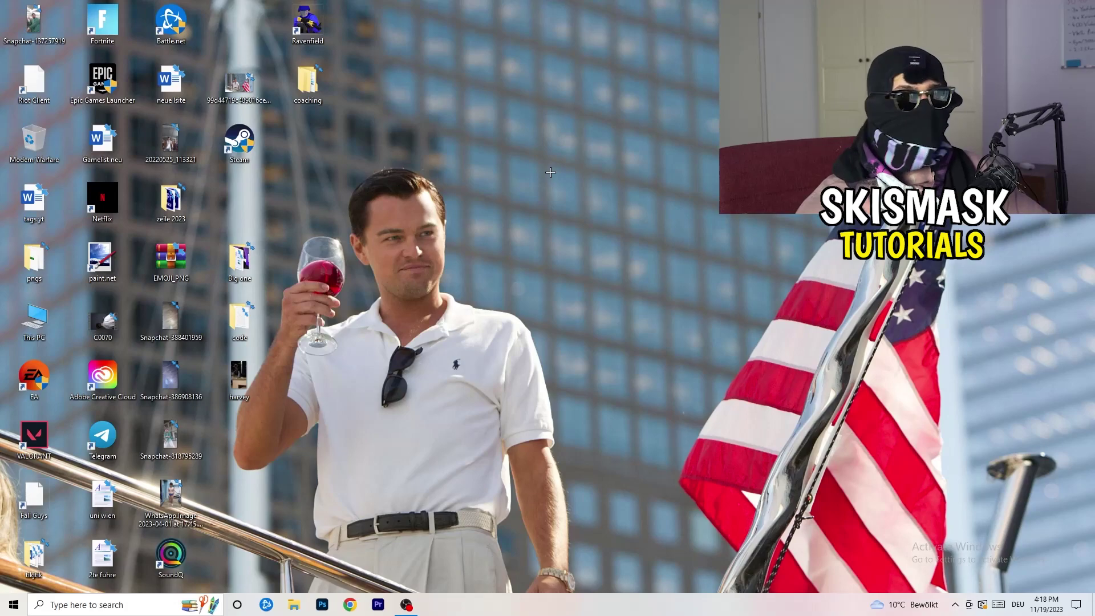